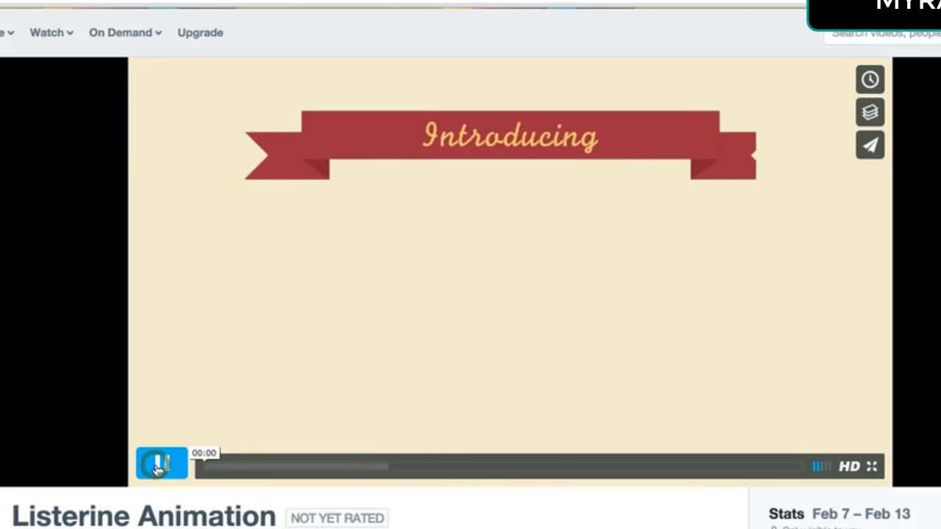
Play the finished Introducing ribbon banner animation preview to see the target result
click(157, 462)
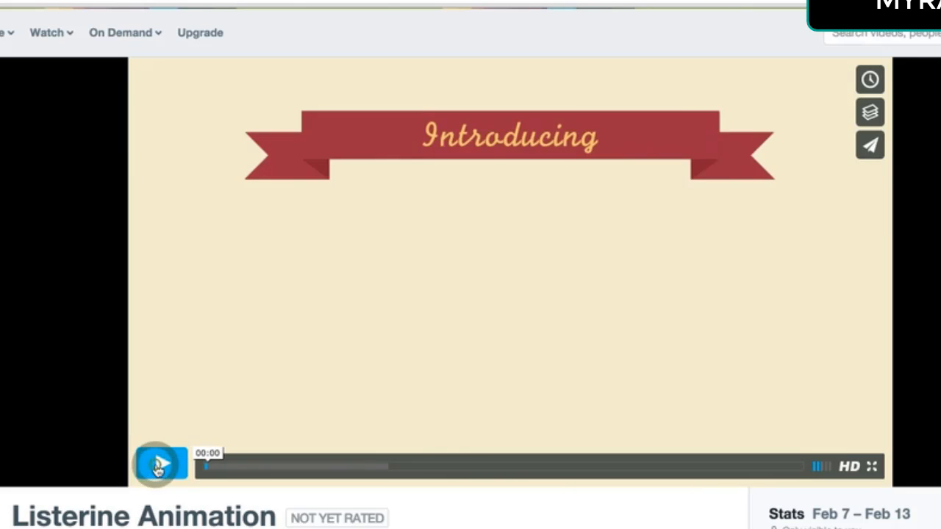
click(212, 466)
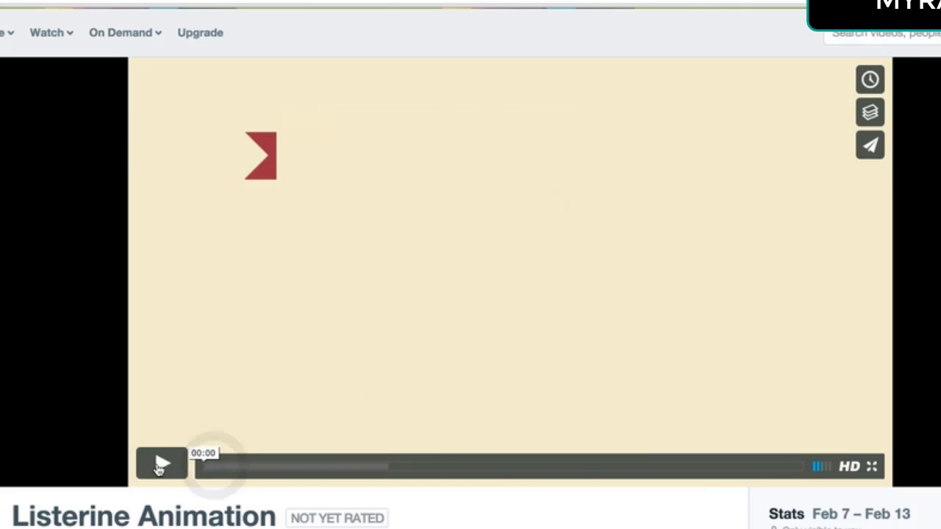
click(157, 465)
click(157, 464)
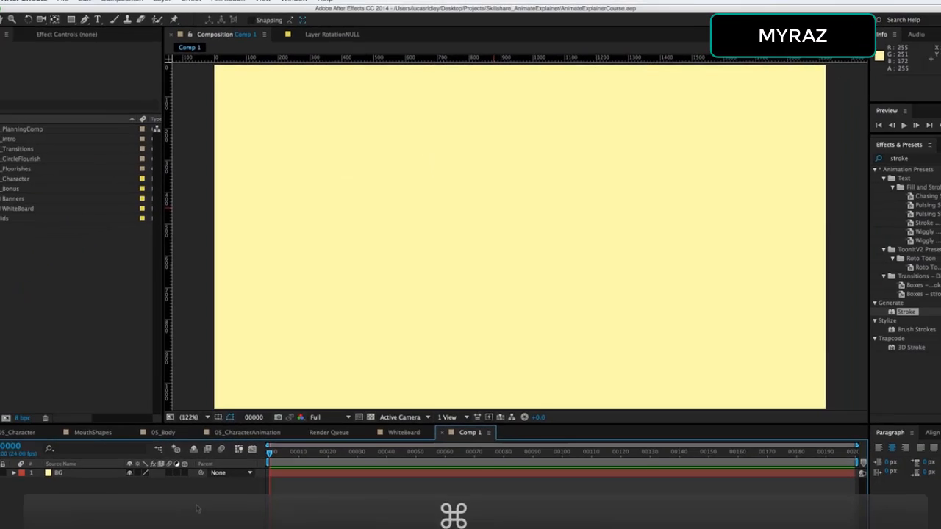
Create a new solid layer named Top with the colour AF2727
right_click(208, 482)
mouse_move(290, 491)
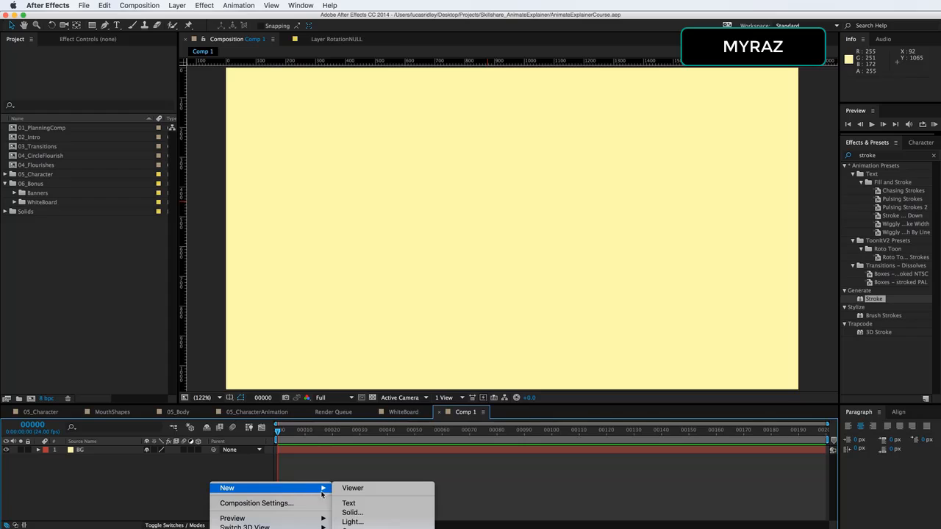
click(370, 516)
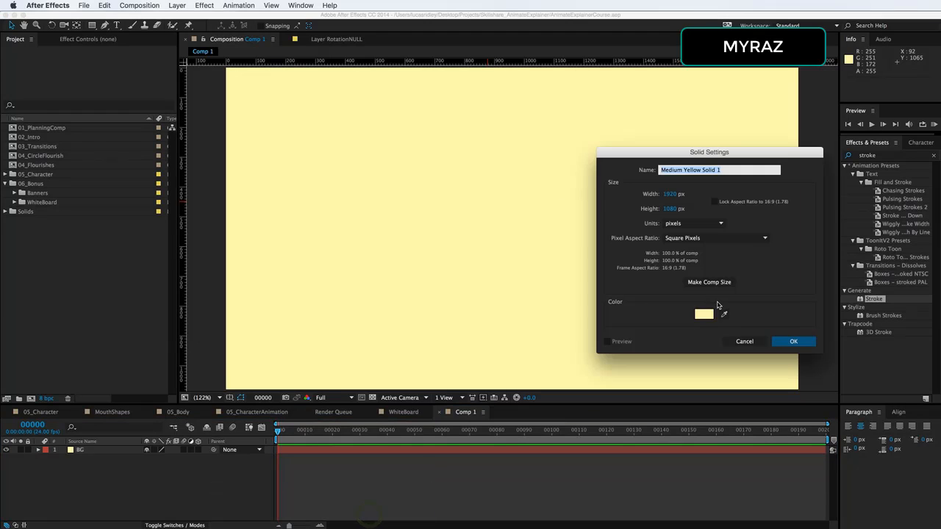
click(708, 315)
drag(235, 292, 136, 267)
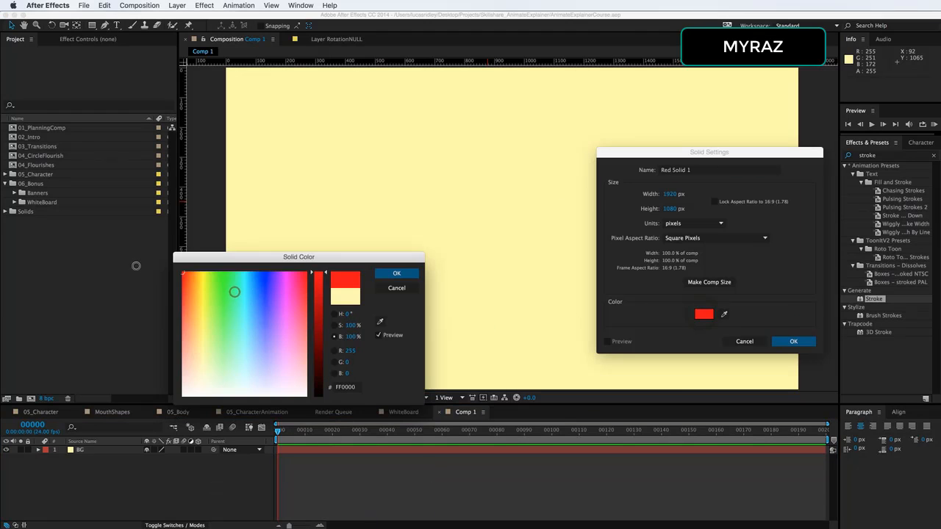
click(312, 310)
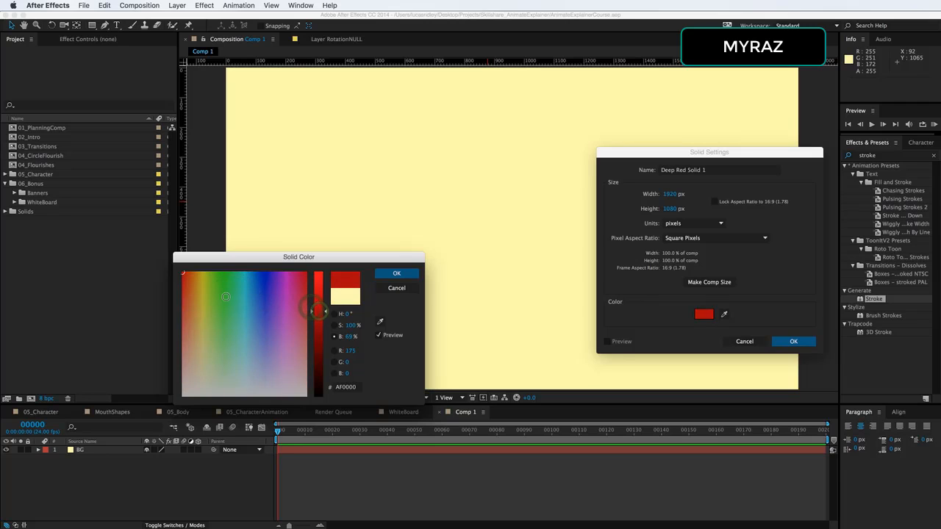
click(185, 299)
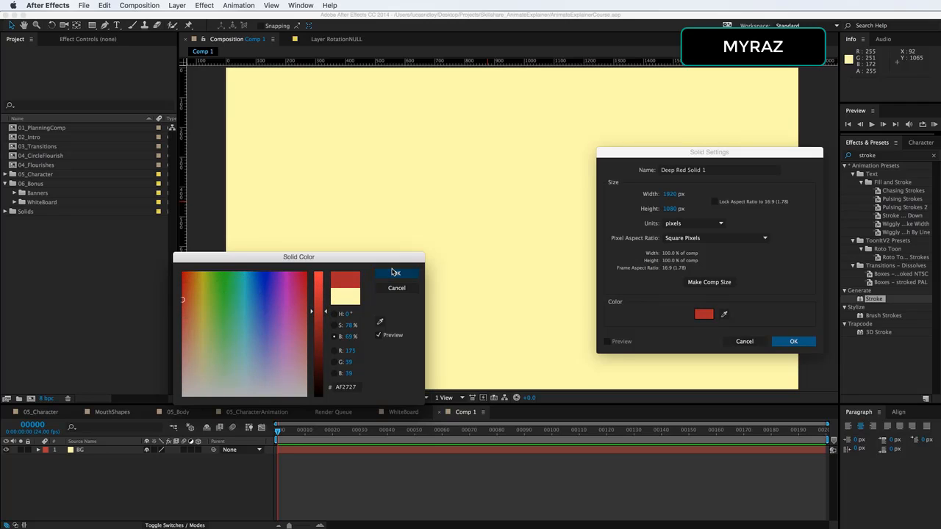
click(395, 272)
click(737, 171)
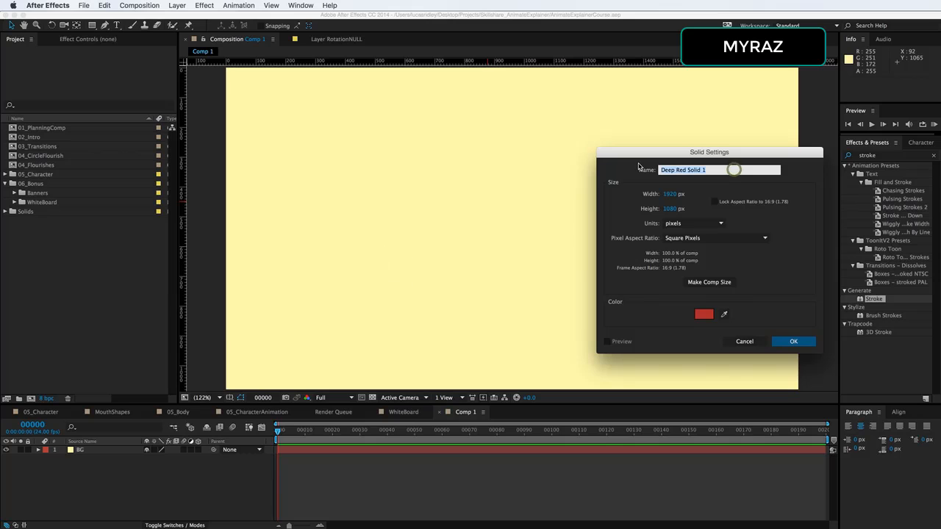
text(Top)
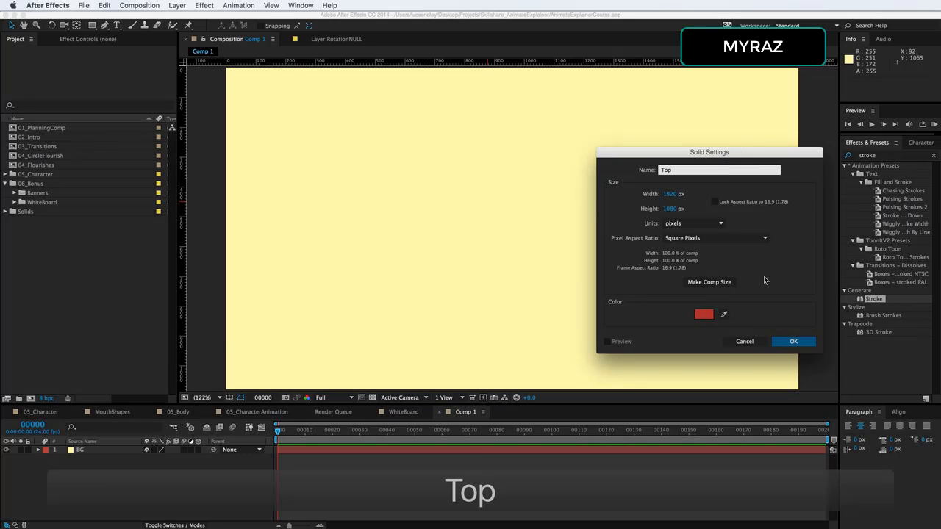
click(809, 342)
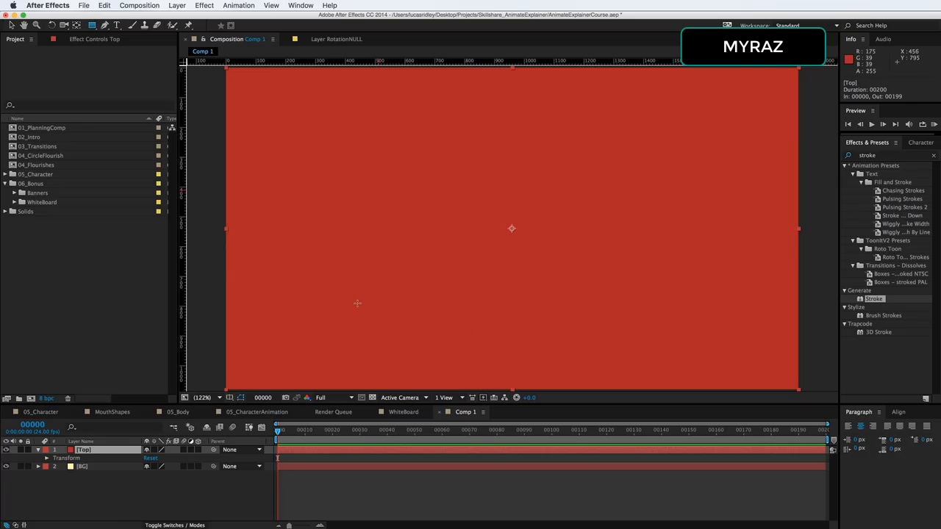
Draw a horizontal rectangle mask about 1290 by 130 px on the Top layer near the bottom of the frame
drag(328, 302, 712, 346)
key(super+Tab)
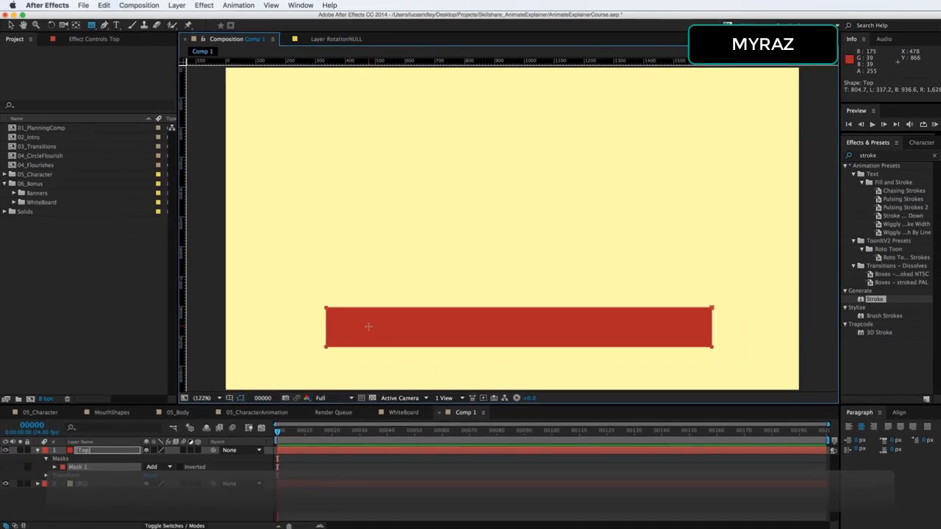
Duplicate the Top layer and rename the copy LeftBack
click(96, 451)
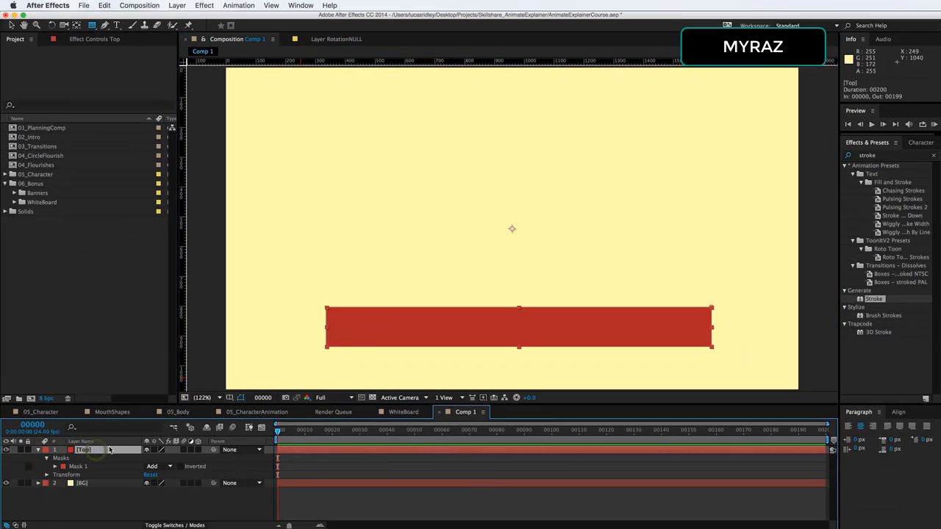
key(super+d)
key(Return)
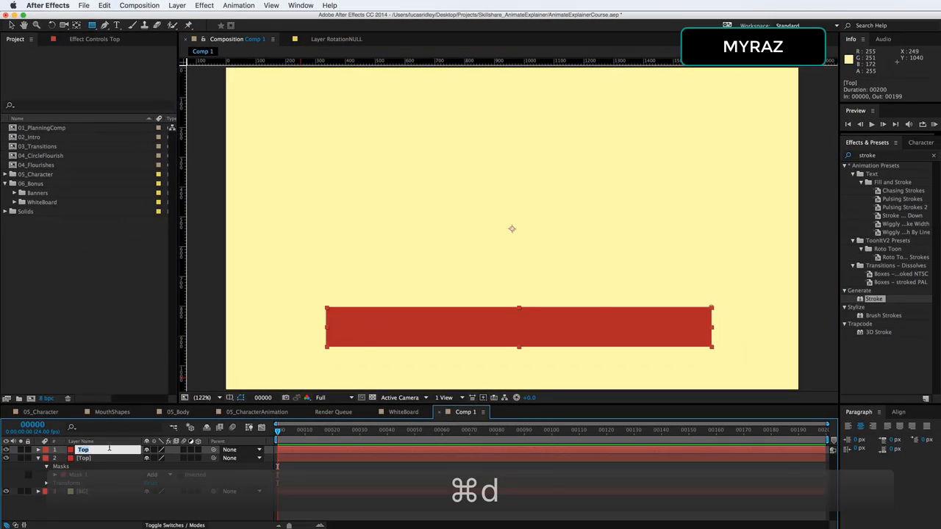
text(LeftBack)
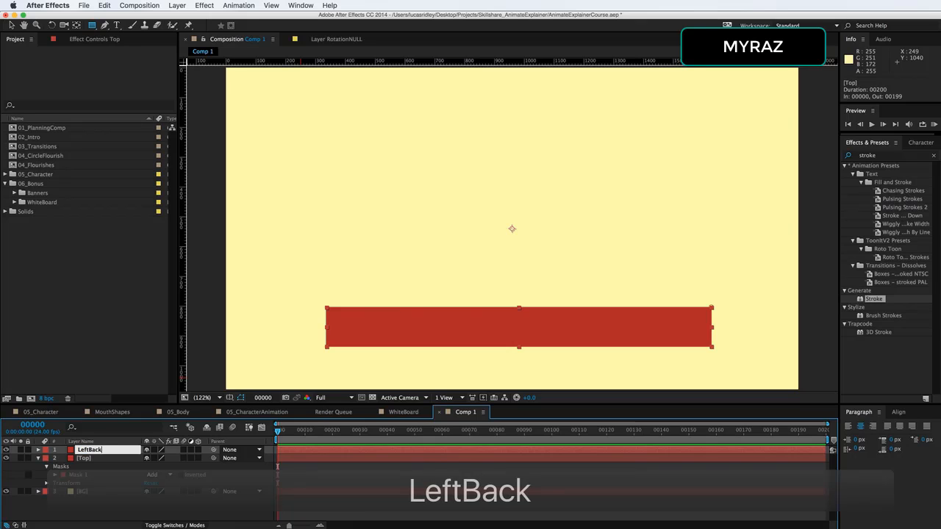
key(Return)
Duplicate the LeftBack layer's mask and shrink and move the copy up to the banner's left end as the back piece
click(38, 449)
click(79, 467)
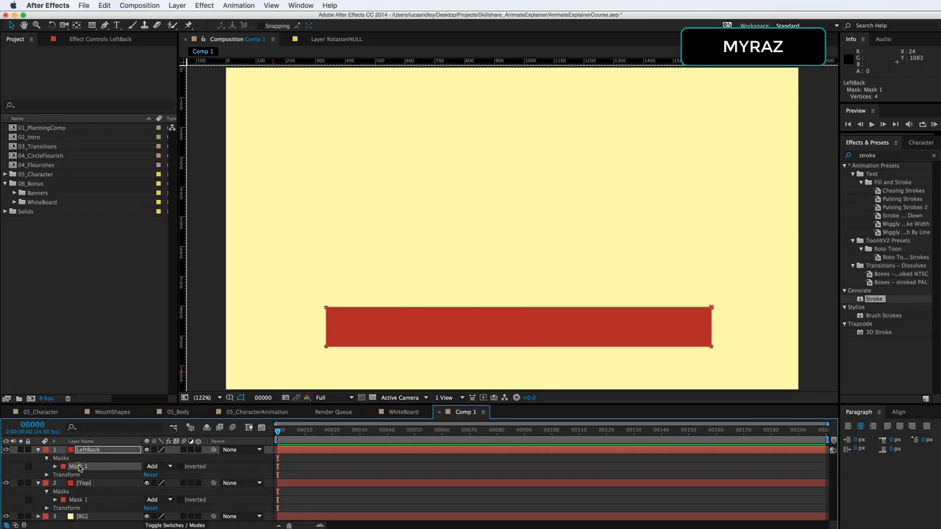
key(super+d)
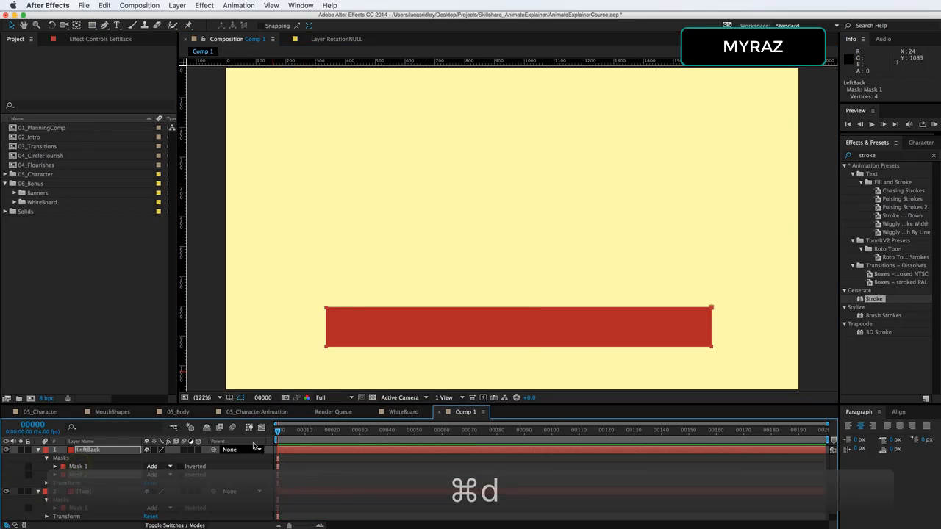
double_click(400, 309)
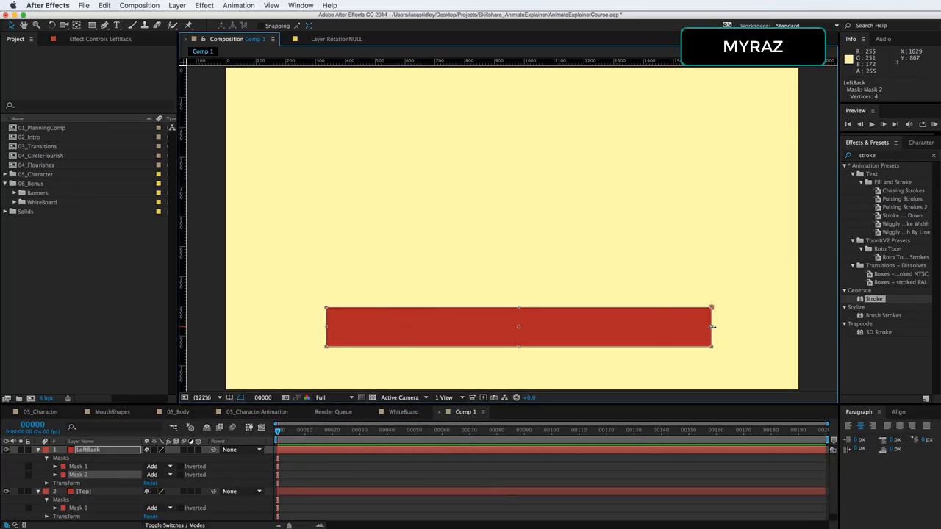
drag(712, 328, 343, 327)
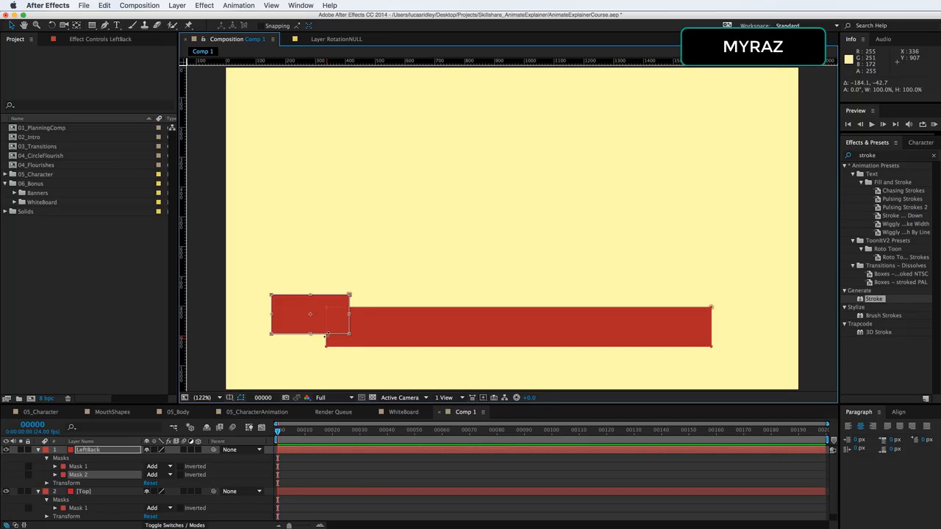
drag(333, 331, 332, 330)
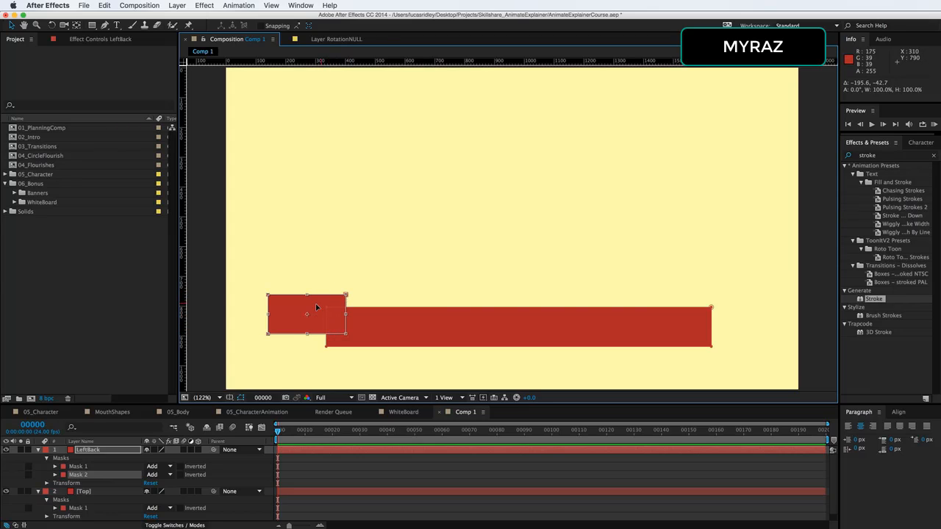
click(110, 476)
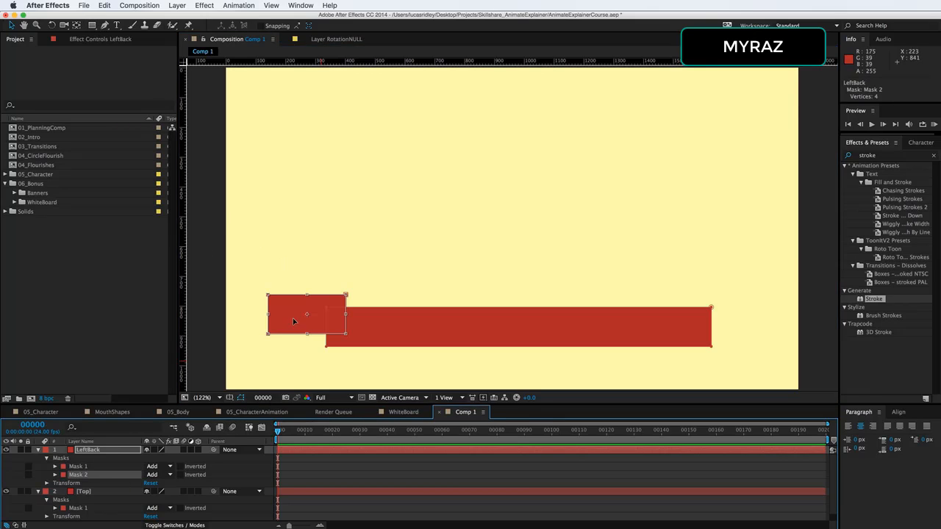
key(Return)
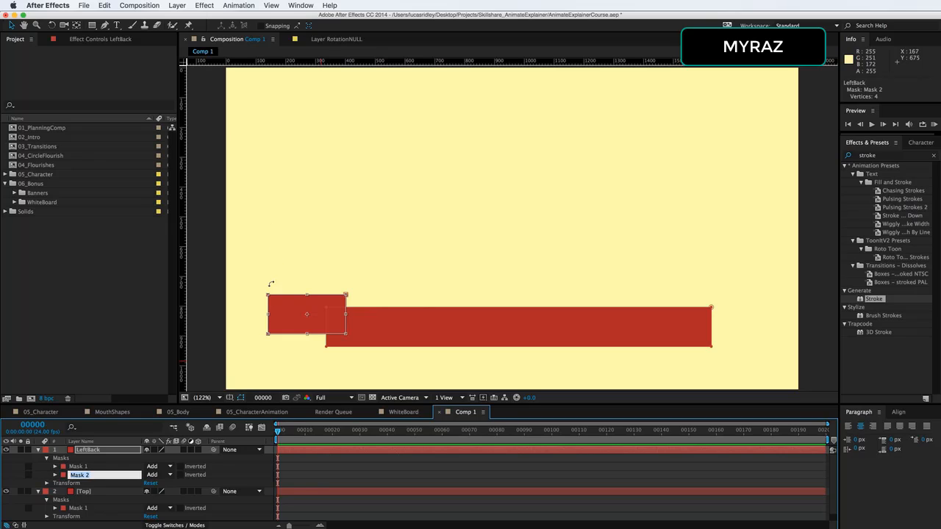
key(Return)
click(288, 318)
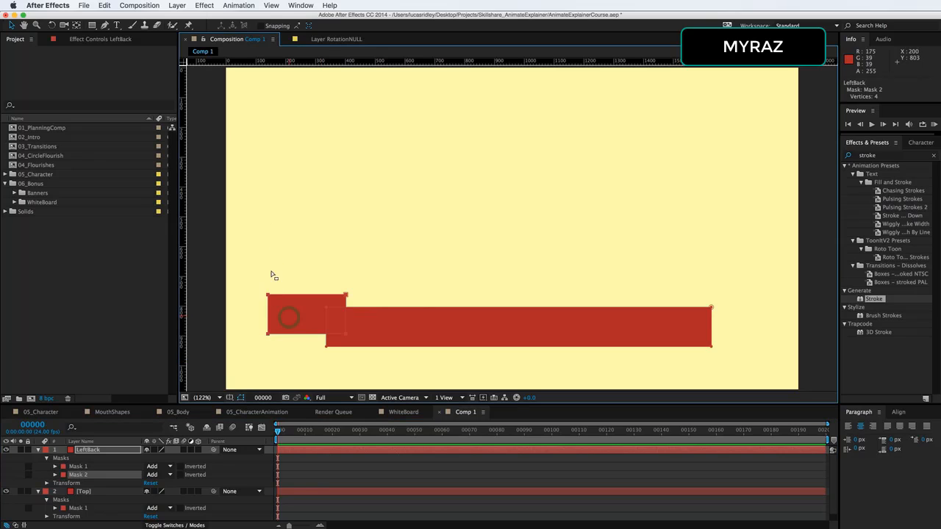
Draw a square mask about 155 px wide on the LeftBack layer above the banner
key(q)
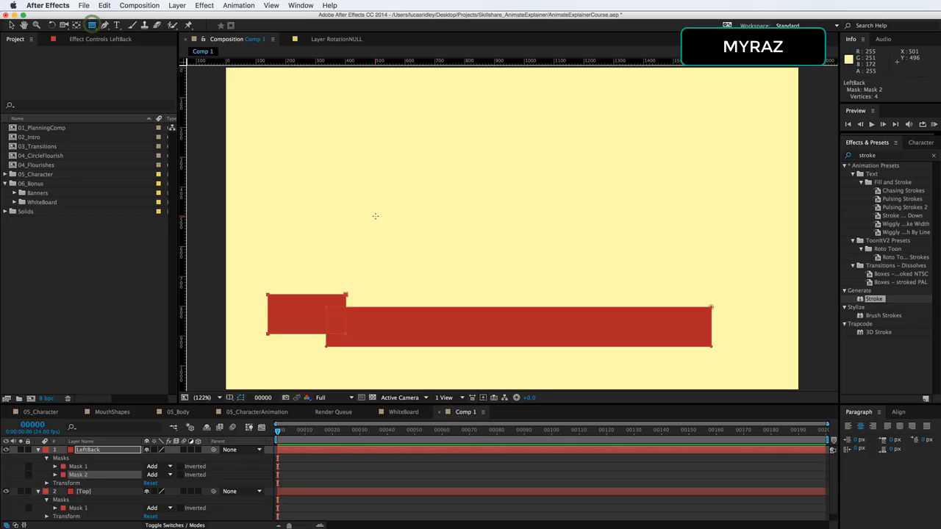
drag(338, 197, 385, 243)
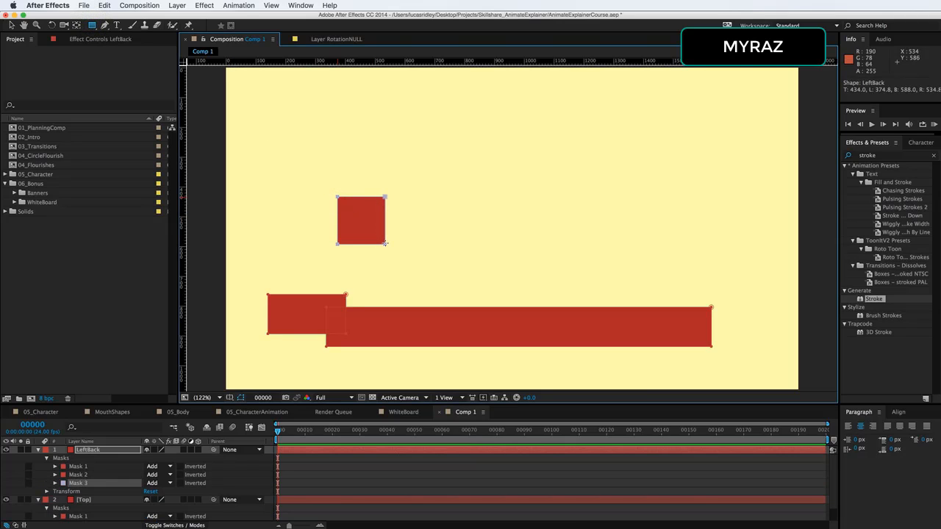
Rotate the square mask 45° and move it onto the left end of the back piece
key(v)
double_click(384, 198)
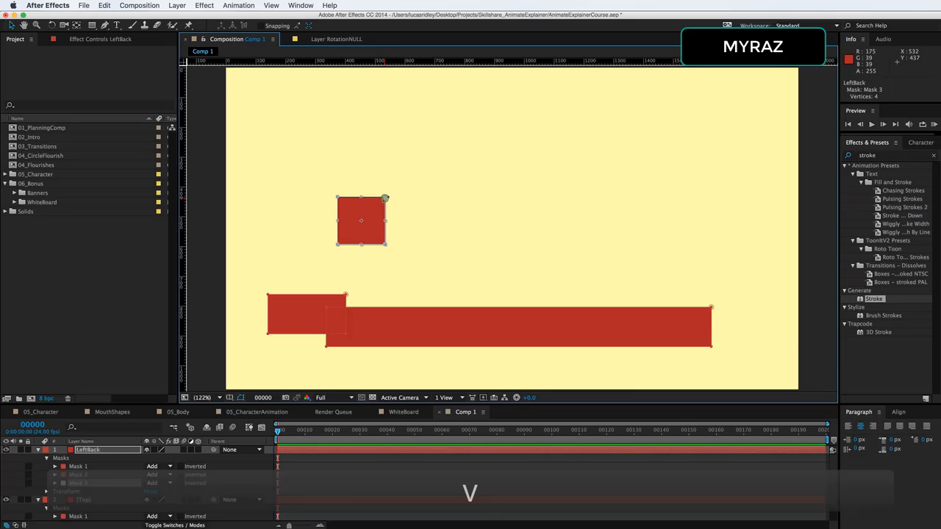
drag(396, 187, 265, 314)
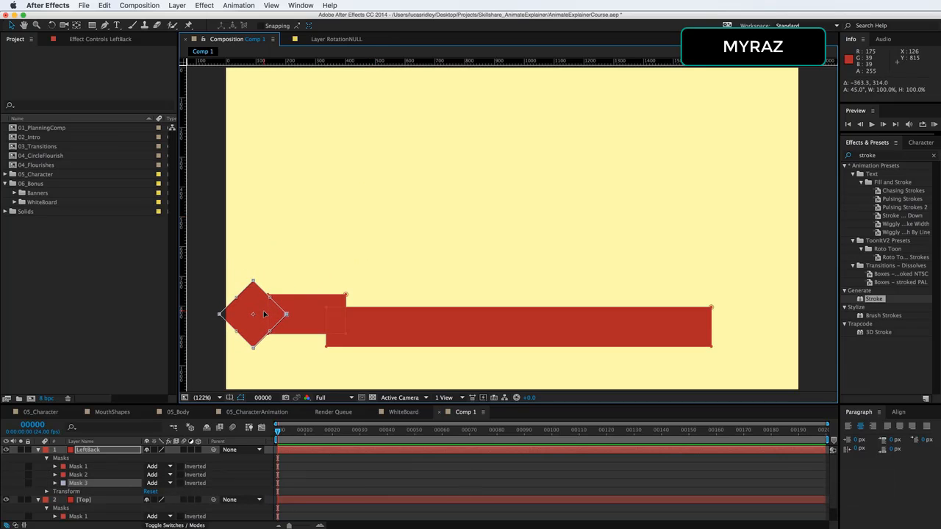
key(Right)
key(Right)
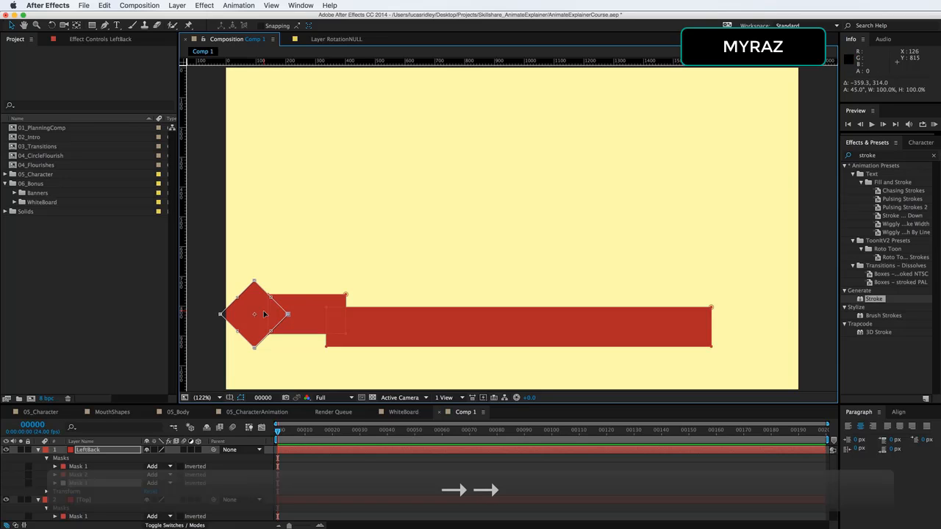
Set the diamond mask's mode to Subtract to cut a notch into the back piece's left end
key(super+equal)
key(super+equal)
drag(307, 292, 648, 153)
drag(393, 278, 524, 241)
drag(399, 300, 616, 219)
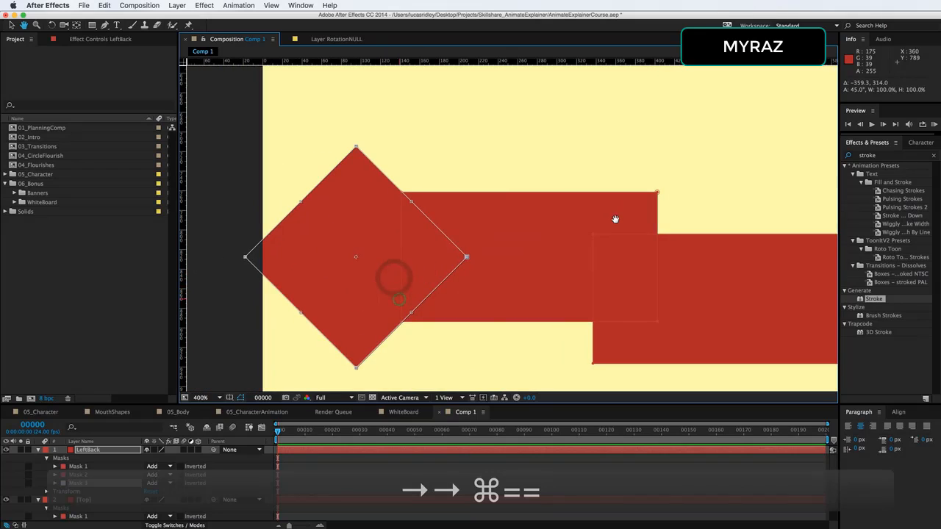
drag(483, 248, 546, 231)
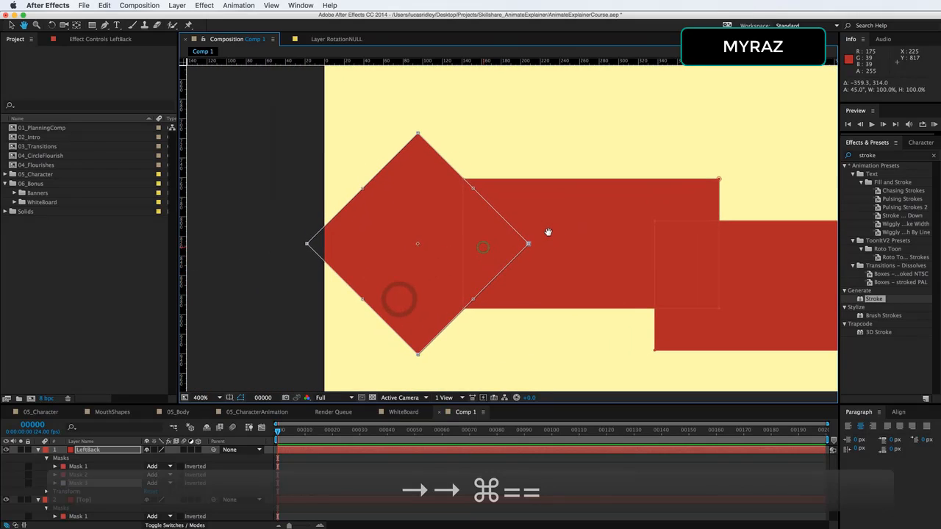
double_click(471, 229)
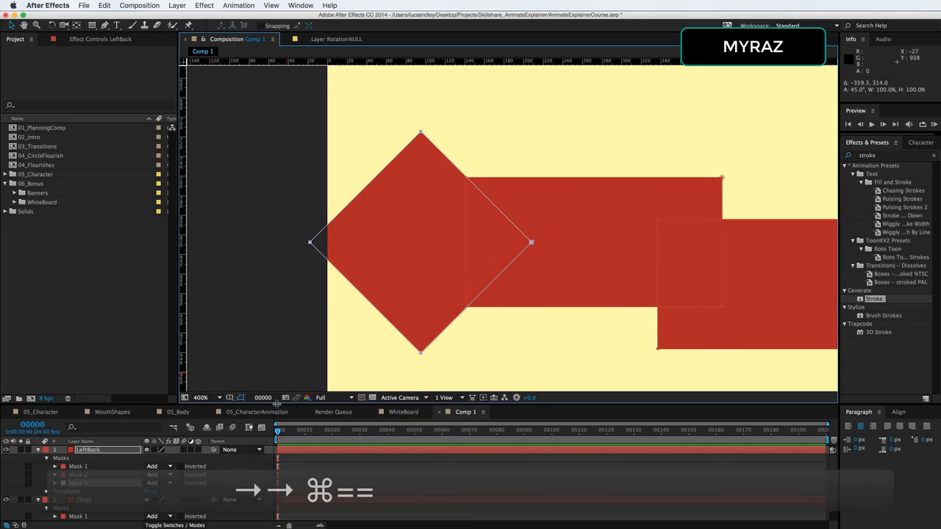
click(175, 483)
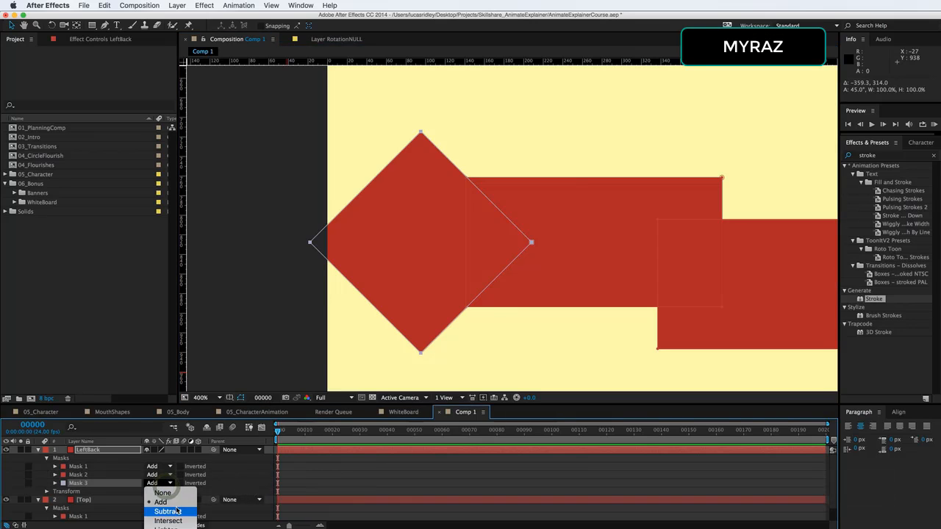
click(167, 511)
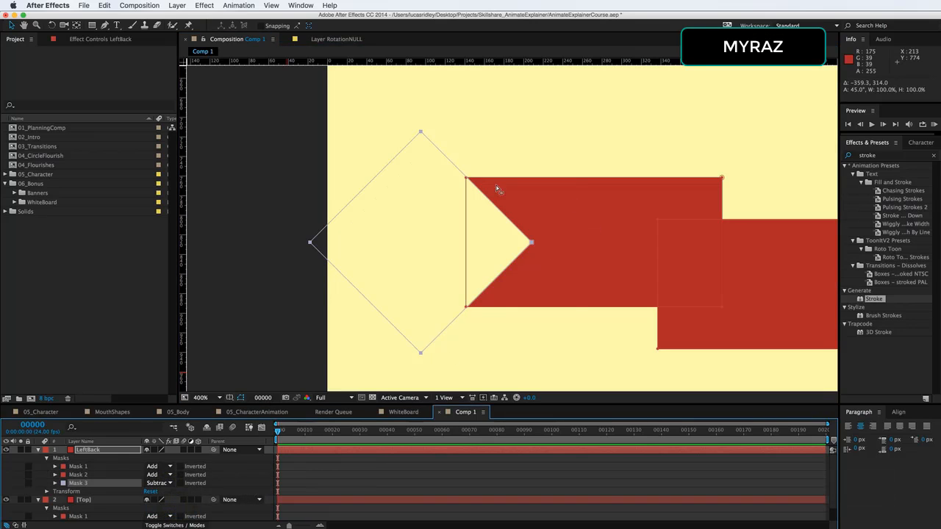
click(86, 467)
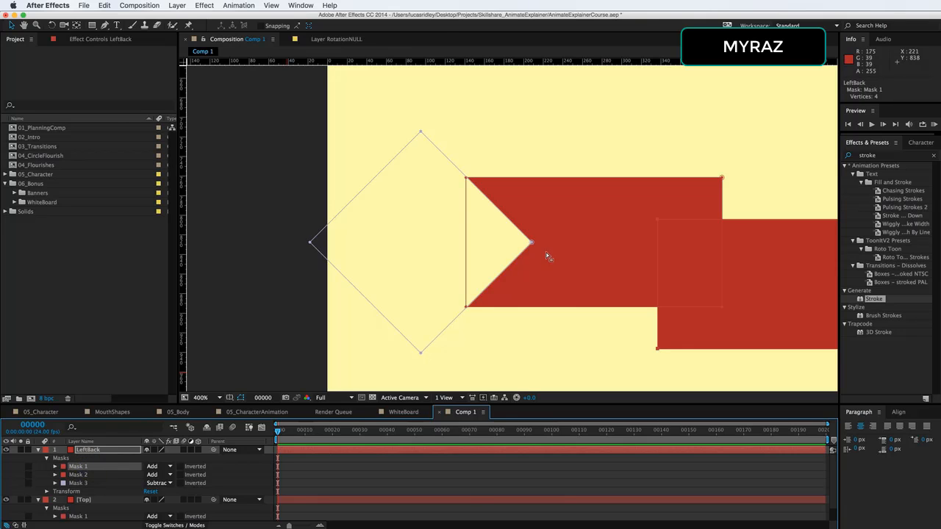
key(super+minus)
key(super+minus)
key(super+minus)
key(super+minus)
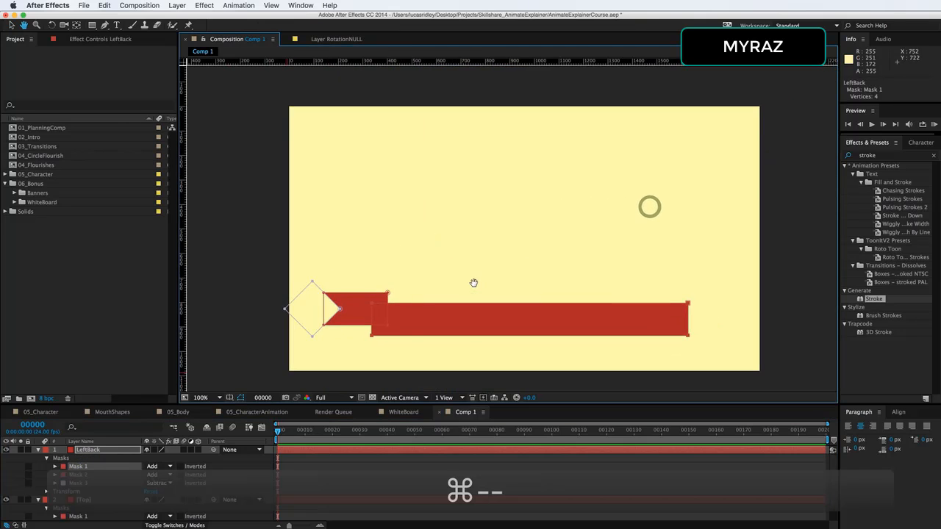
Duplicate the LeftBack layer and rename the copy RightBack
click(218, 398)
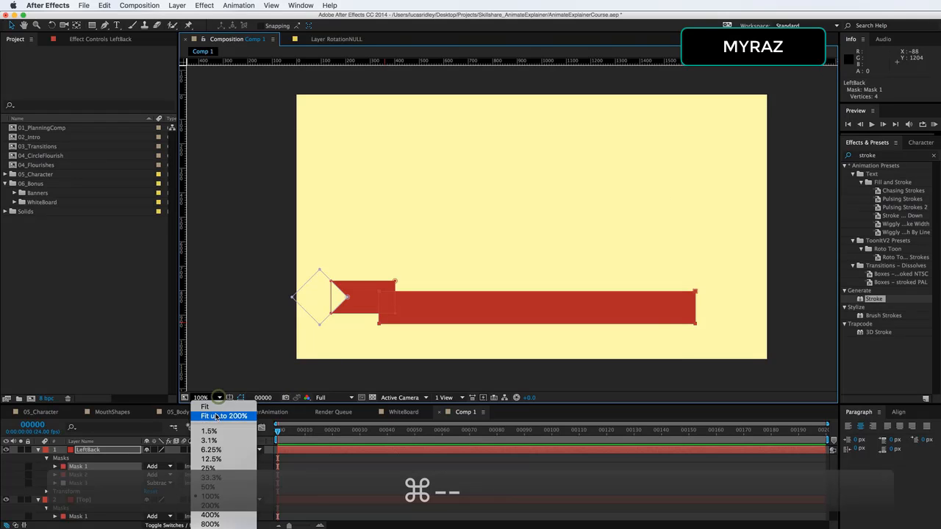
click(217, 416)
click(105, 450)
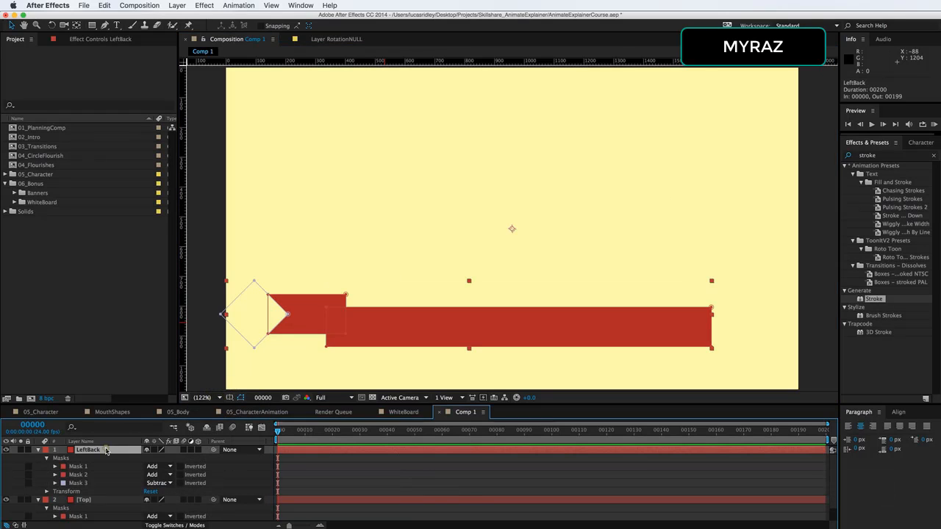
key(super+d)
click(106, 450)
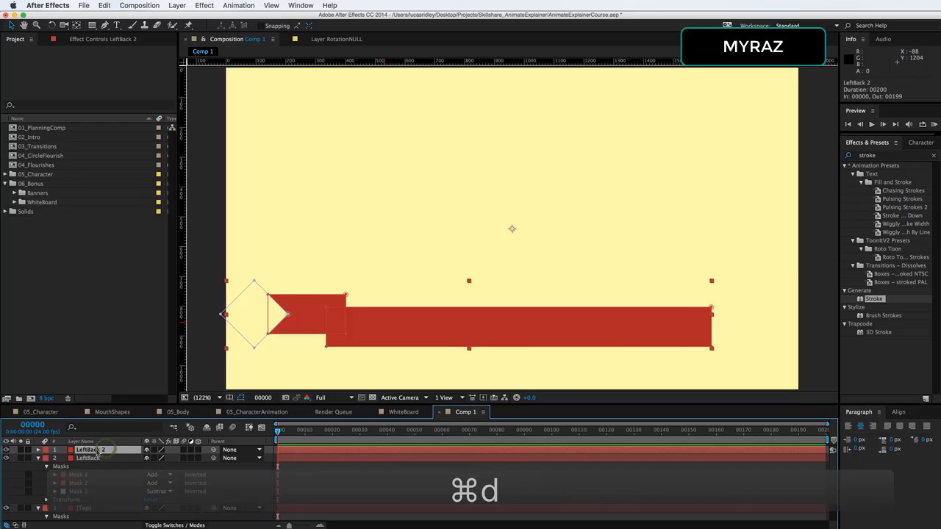
double_click(90, 450)
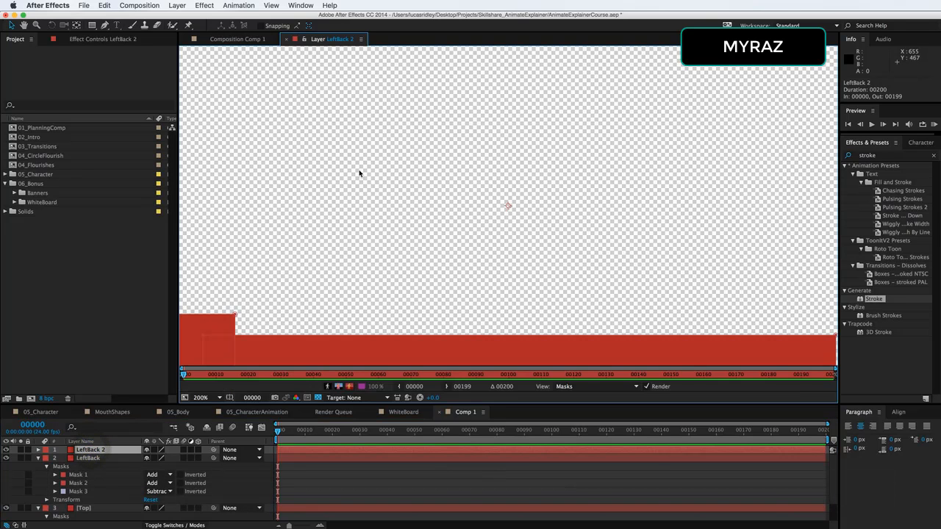
click(235, 41)
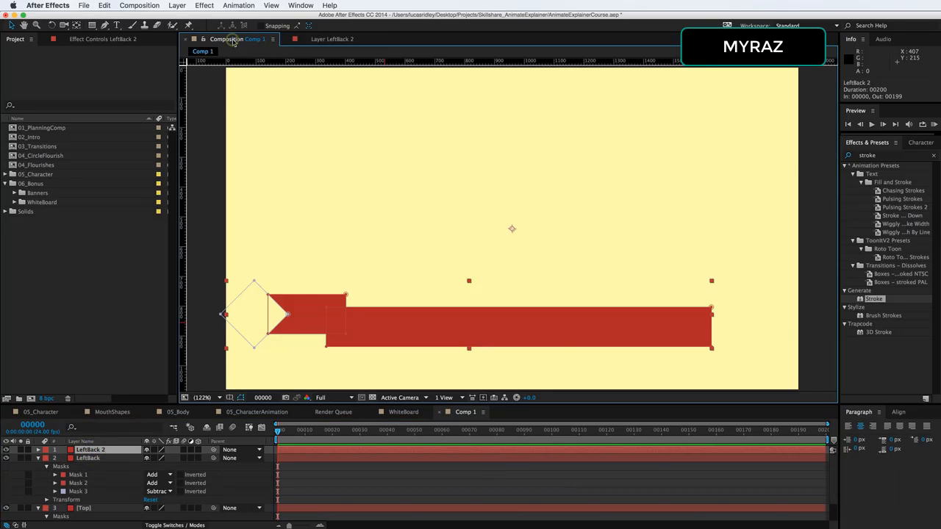
click(101, 446)
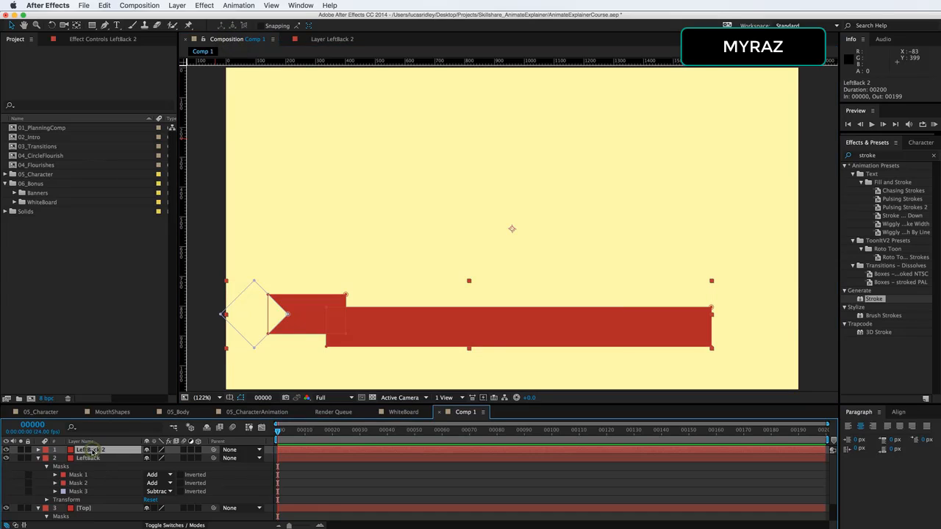
key(Return)
text(Rig)
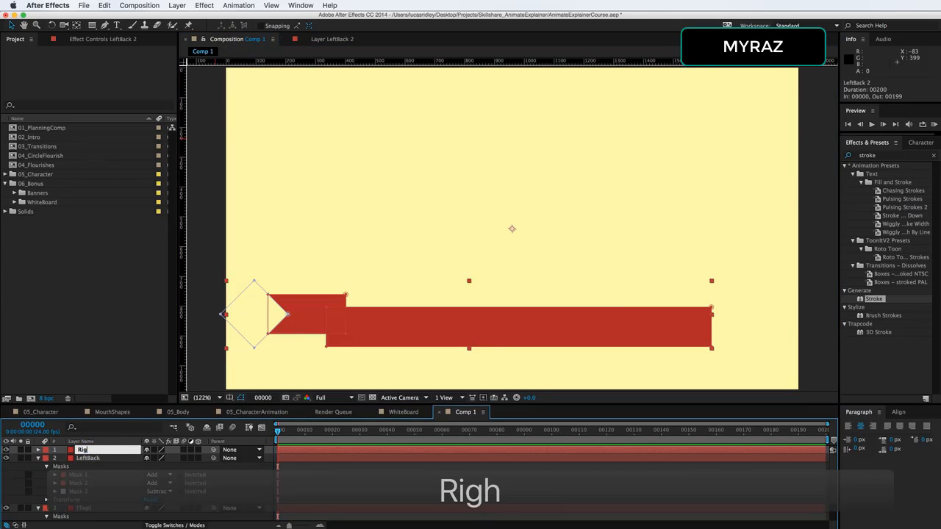
text(htBack)
key(Return)
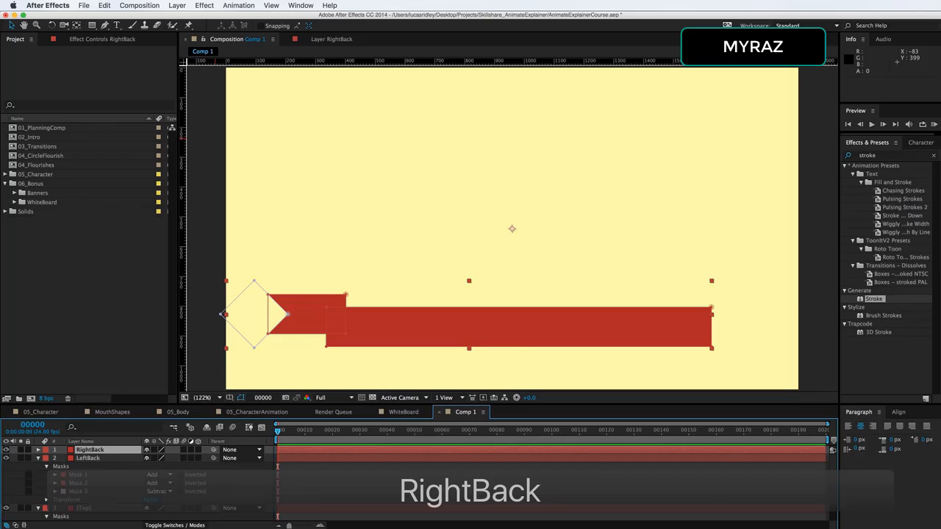
Flip the RightBack layer horizontally by setting its horizontal scale to -100%
click(103, 450)
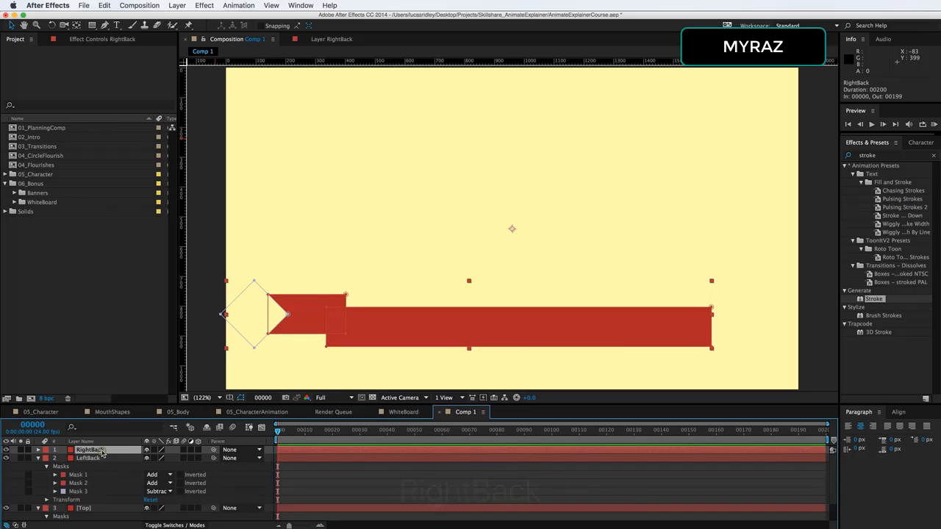
key(s)
click(156, 458)
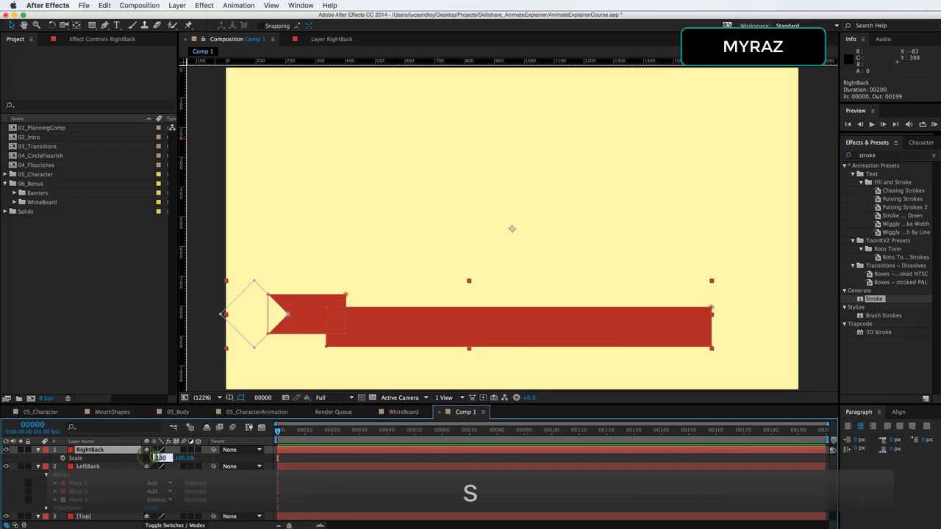
text(-100)
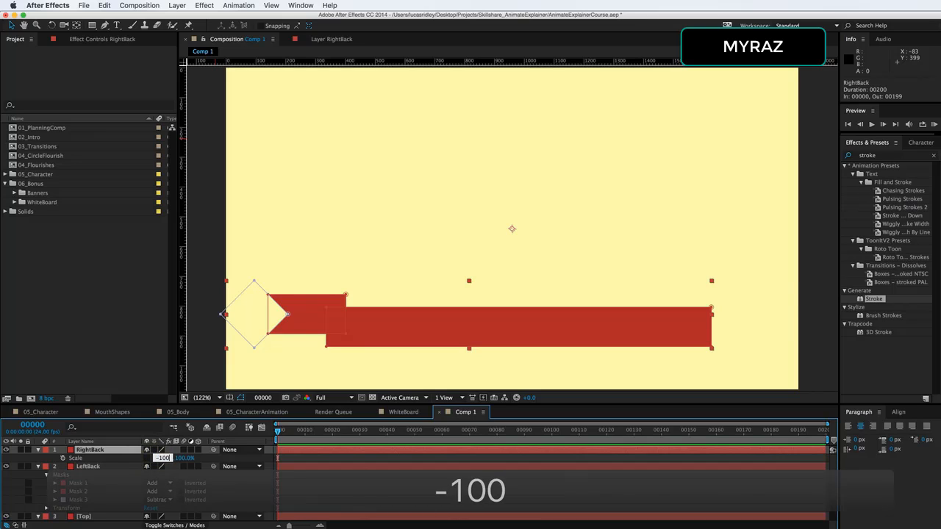
key(Return)
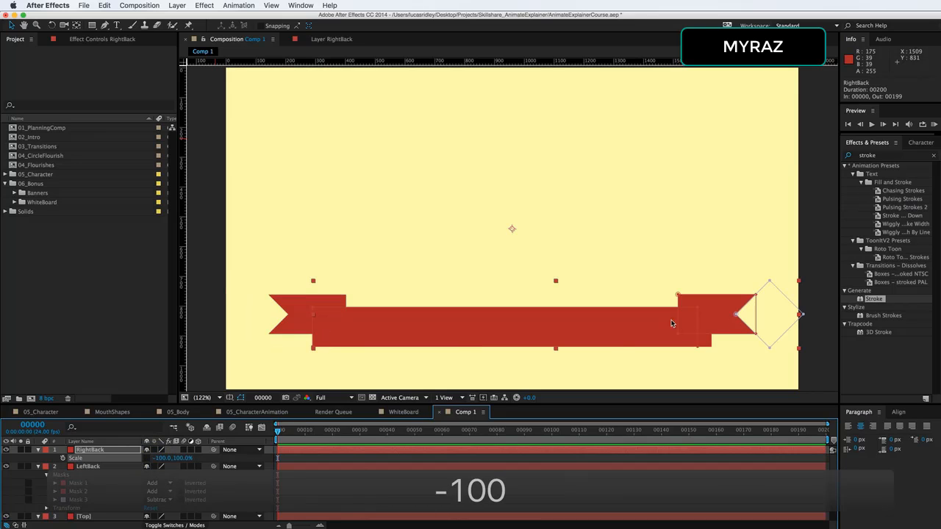
Delete the long body mask (Mask 1) from both the LeftBack and RightBack layers
click(80, 483)
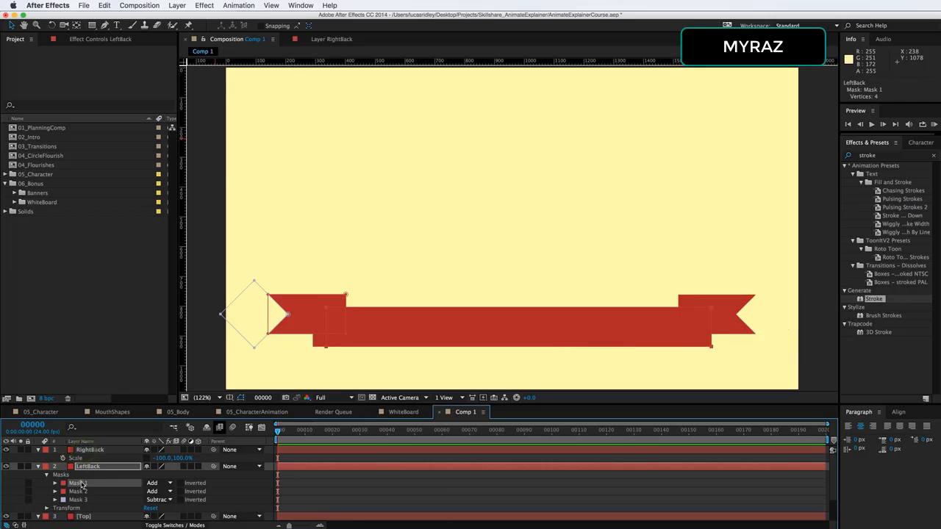
key(Delete)
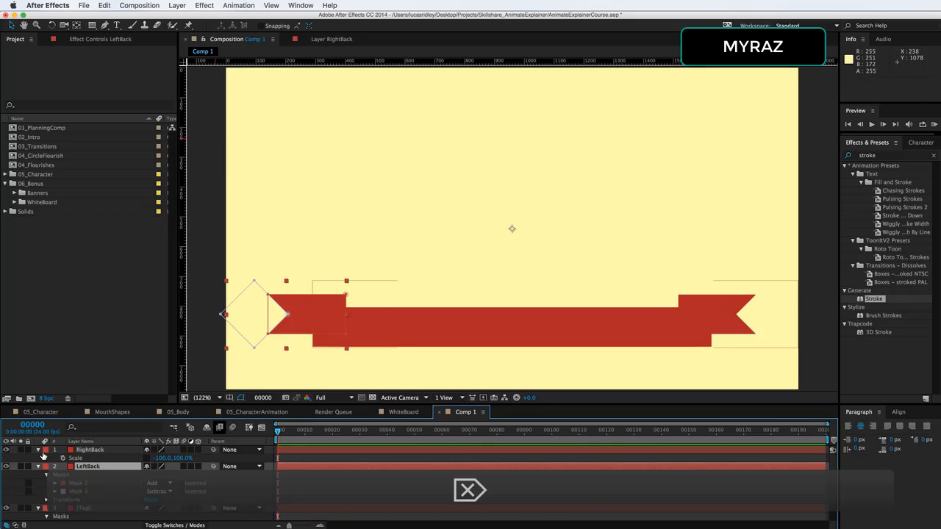
click(39, 450)
click(39, 450)
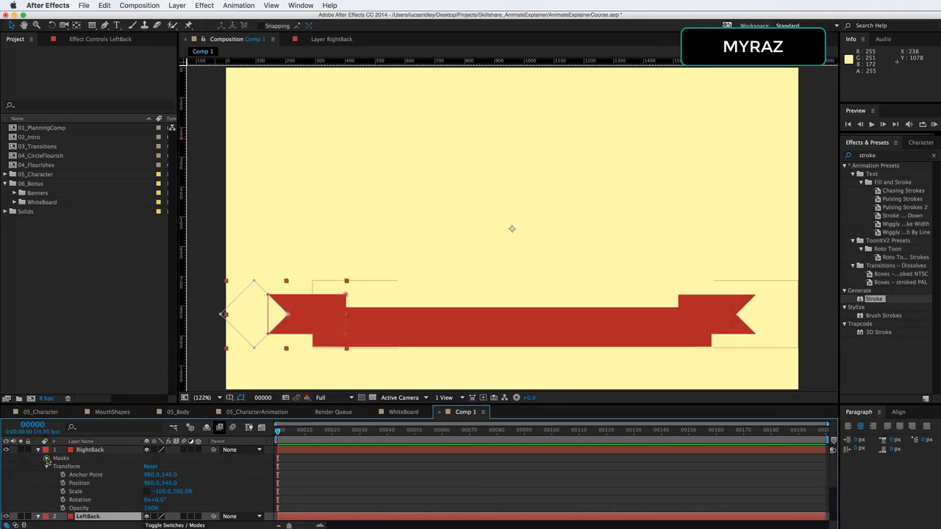
click(47, 459)
click(80, 466)
key(Delete)
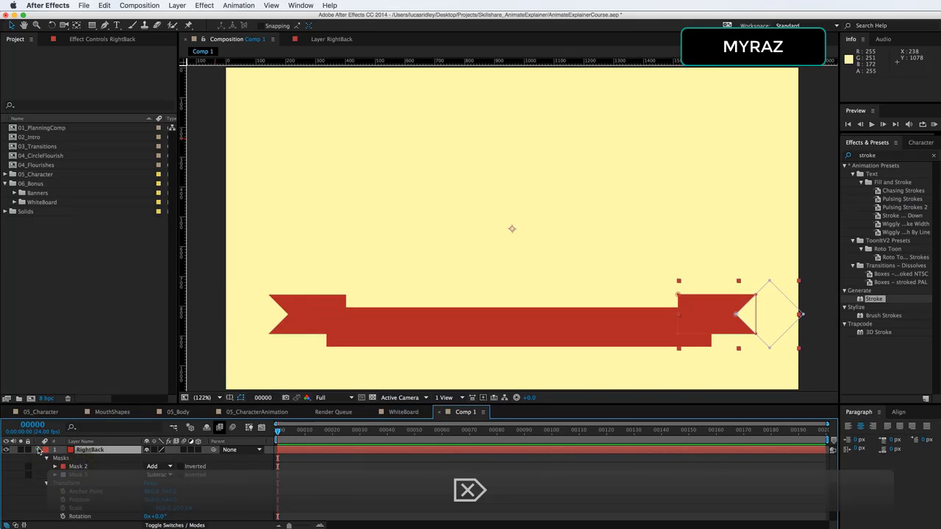
Move the Top layer to the top of the layer stack
click(39, 450)
click(39, 467)
click(87, 468)
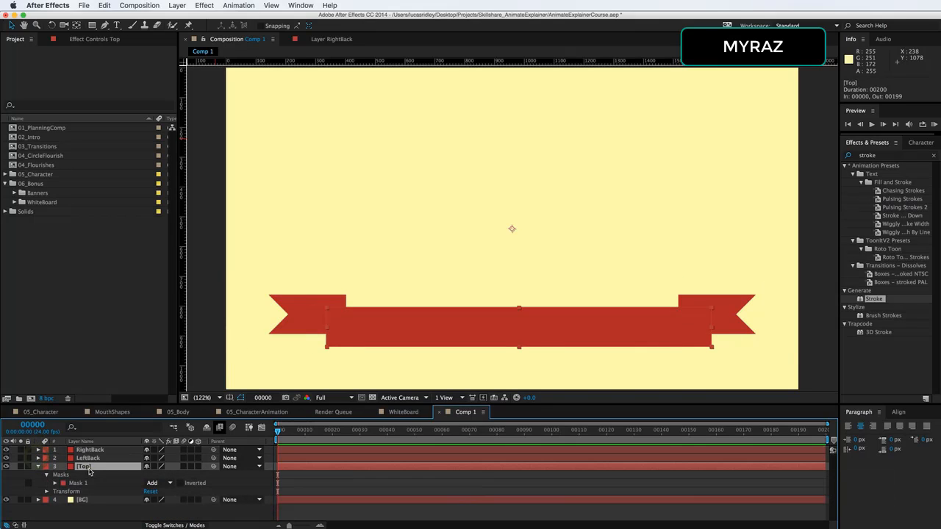
drag(104, 471, 110, 449)
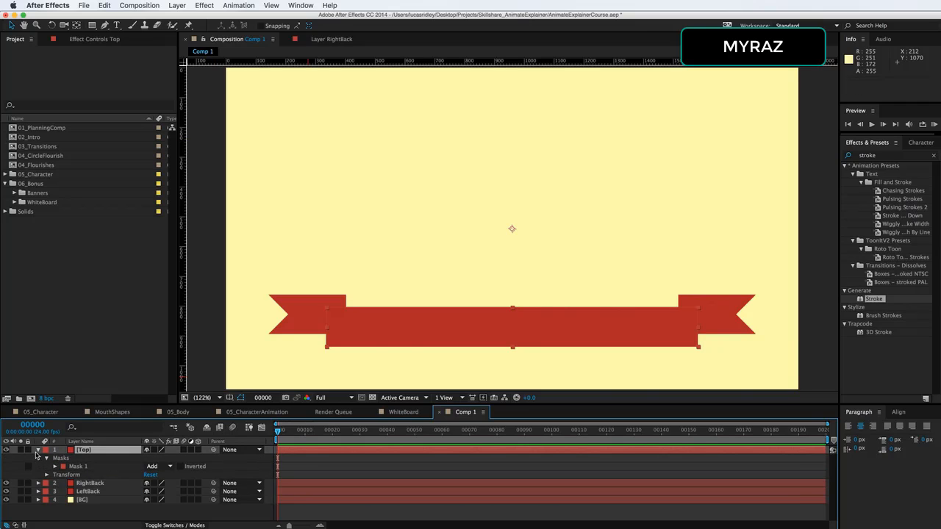
click(38, 450)
click(115, 503)
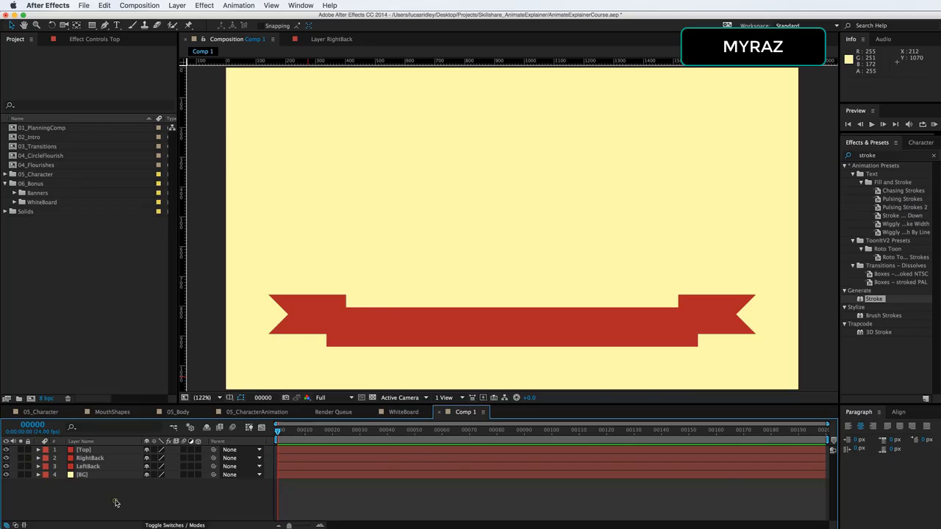
Duplicate the Top layer and rename the copy RightShadow
click(103, 450)
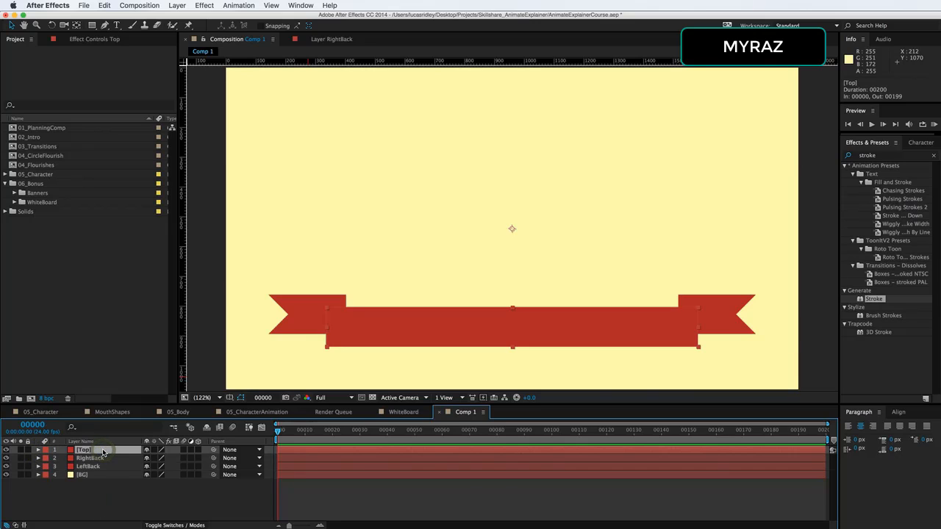
key(super+d)
key(Return)
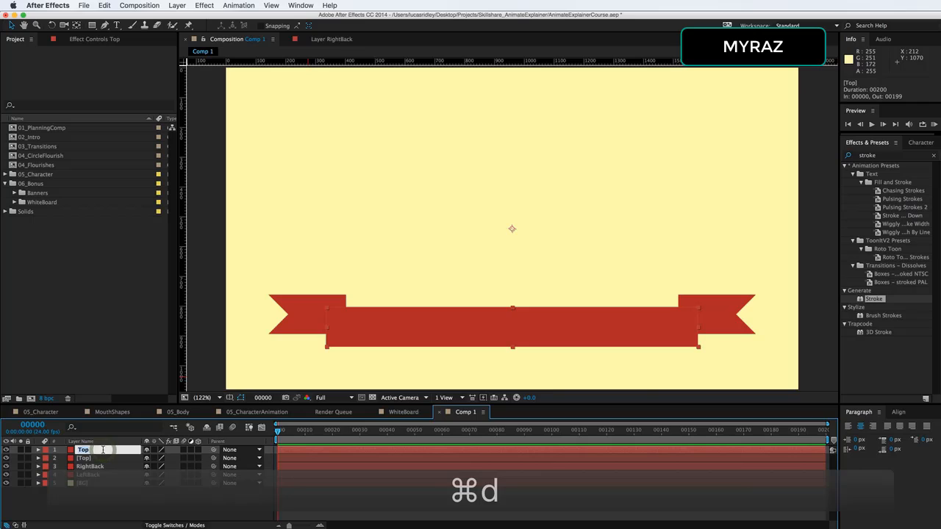
text(RightShadow)
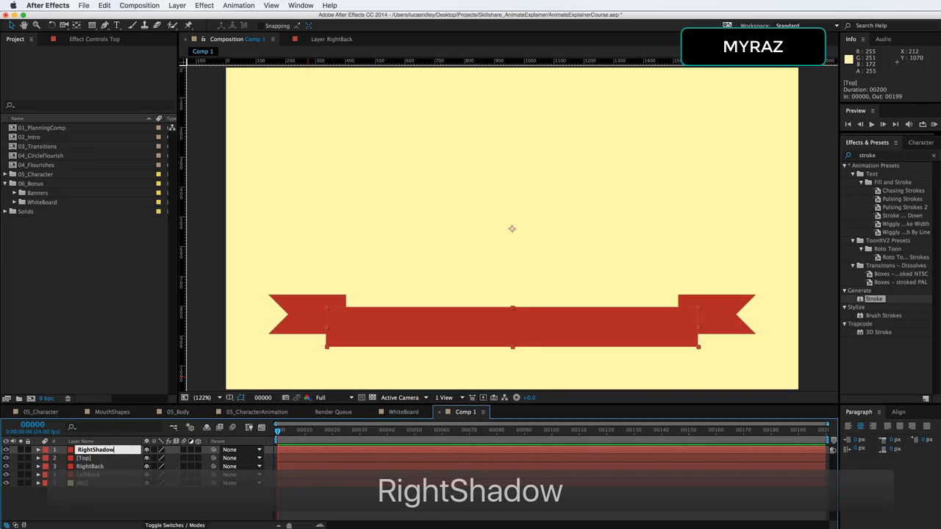
key(Return)
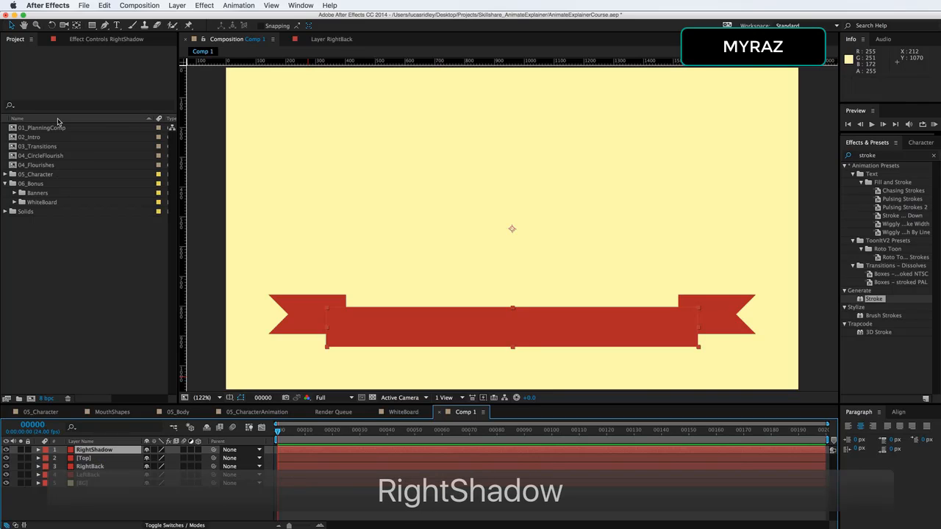
Try darkening the RightShadow layer with a Curves effect, then delete the effect
click(74, 38)
right_click(92, 172)
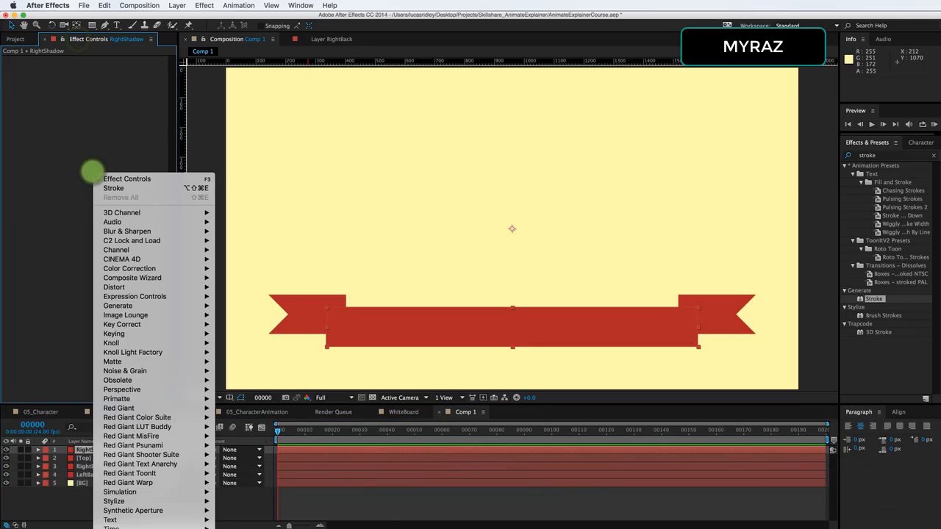
mouse_move(128, 251)
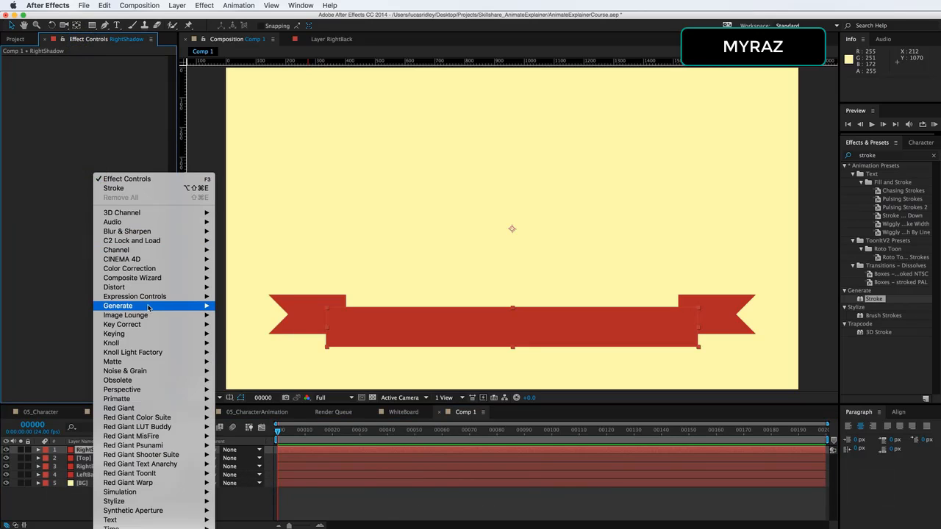
mouse_move(148, 308)
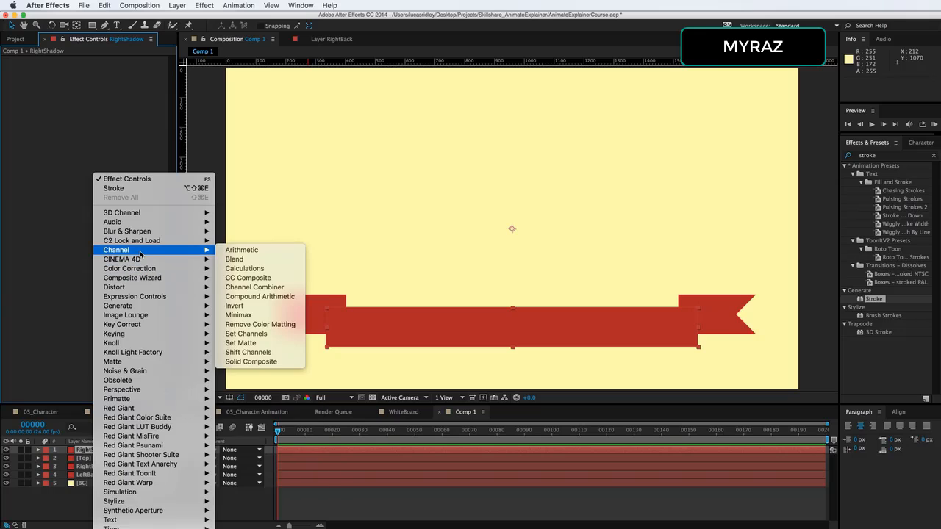
mouse_move(151, 269)
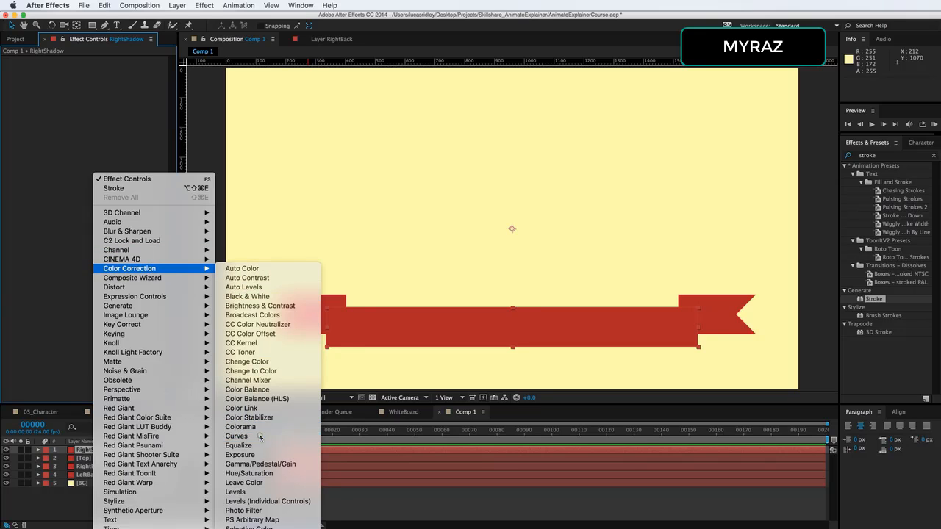
click(237, 436)
drag(83, 160, 89, 173)
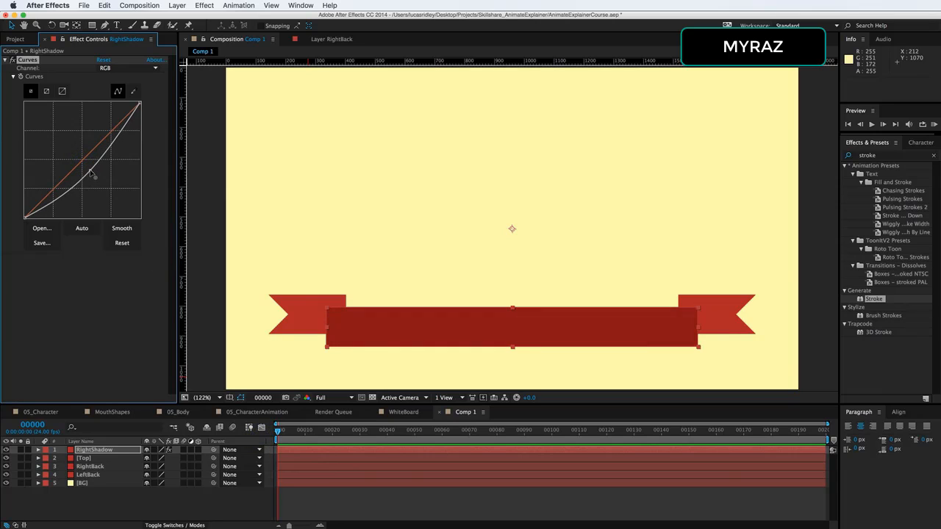
drag(89, 173, 90, 174)
key(Delete)
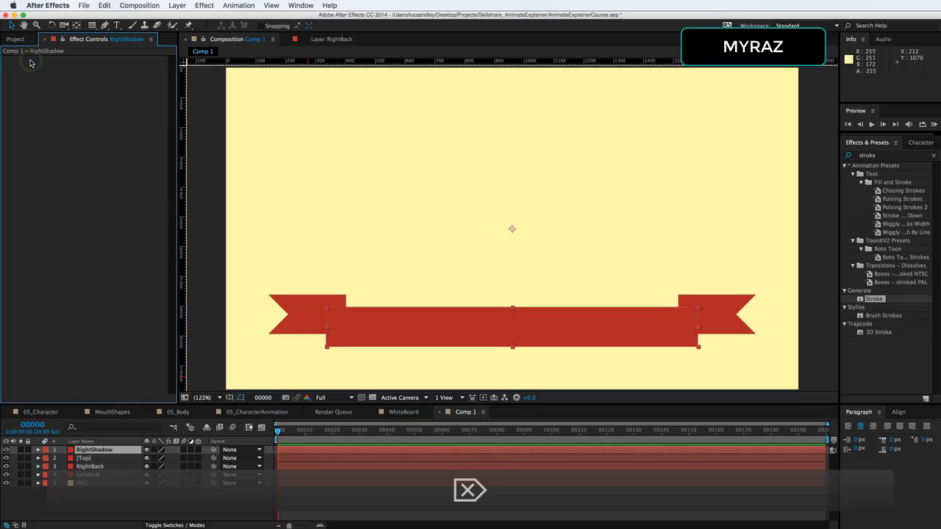
Apply a Hue/Saturation effect to RightShadow and set its Master Lightness to -46
right_click(42, 105)
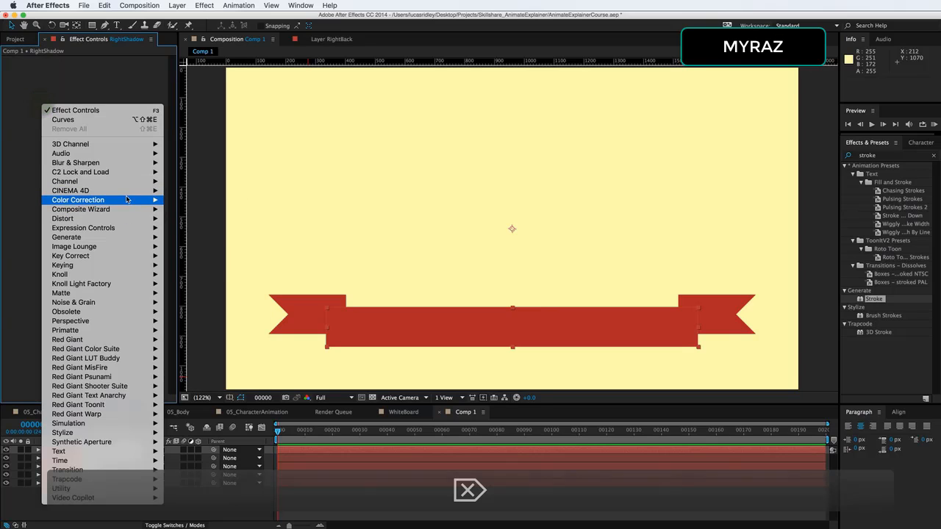
mouse_move(125, 200)
click(233, 406)
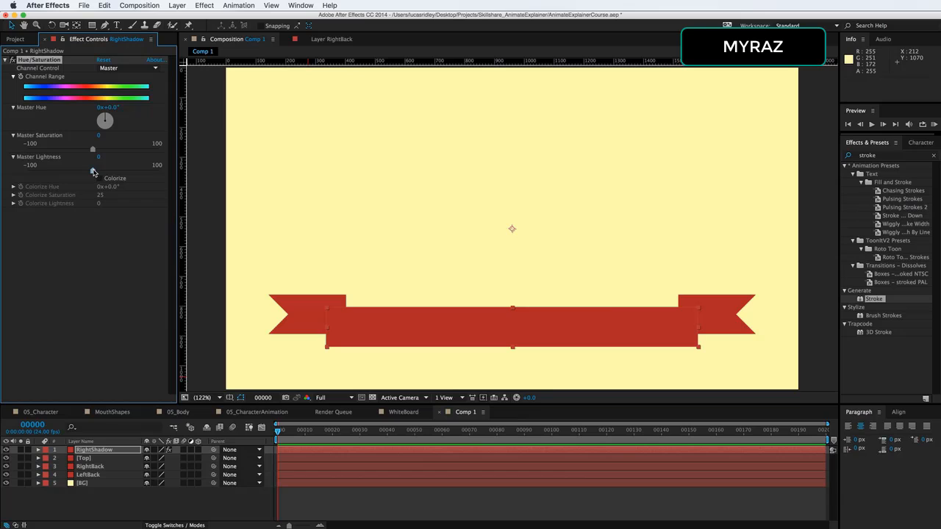
drag(93, 172, 61, 174)
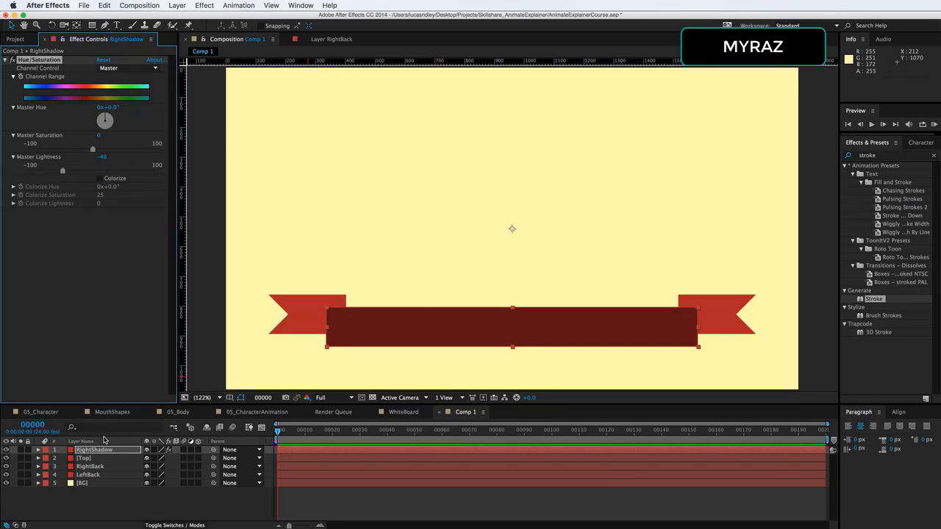
Move RightShadow below the Top layer and hide the Top layer
click(103, 449)
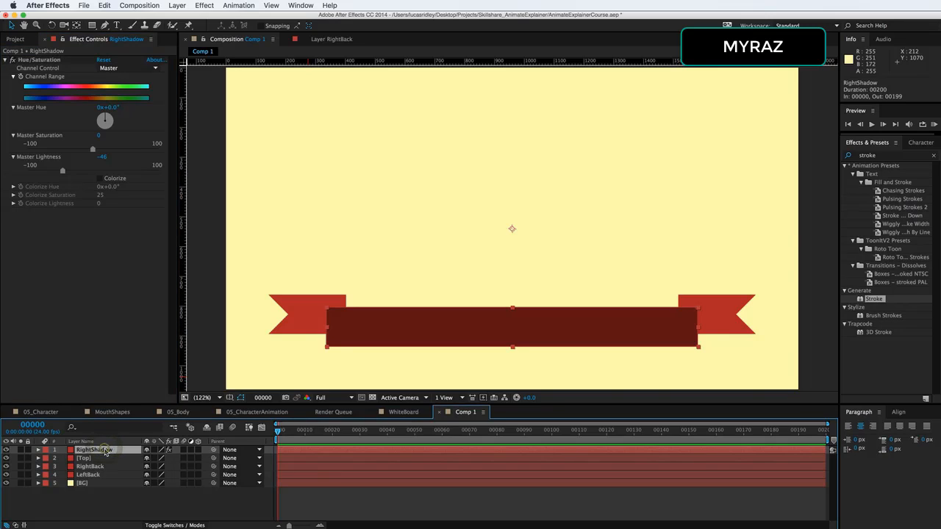
mouse_move(105, 452)
mouse_down()
mouse_move(103, 478)
mouse_move(104, 461)
mouse_up()
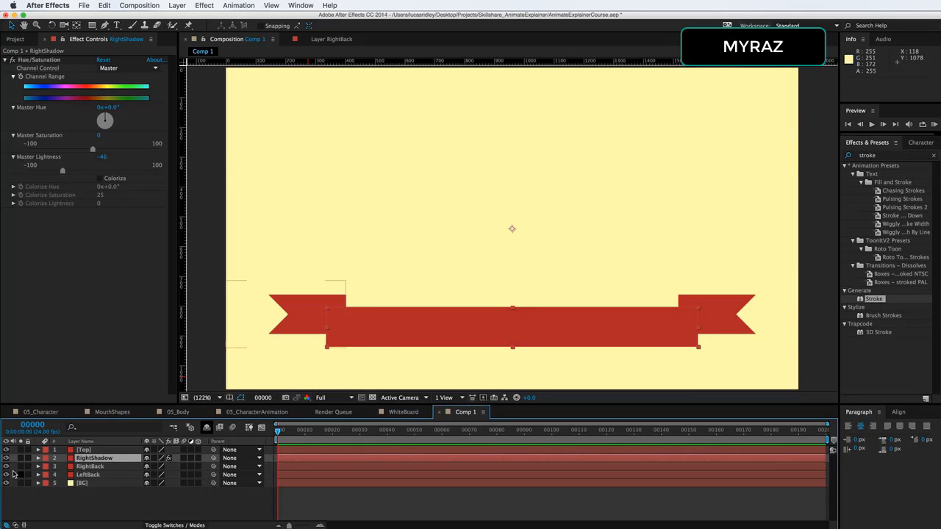
click(6, 450)
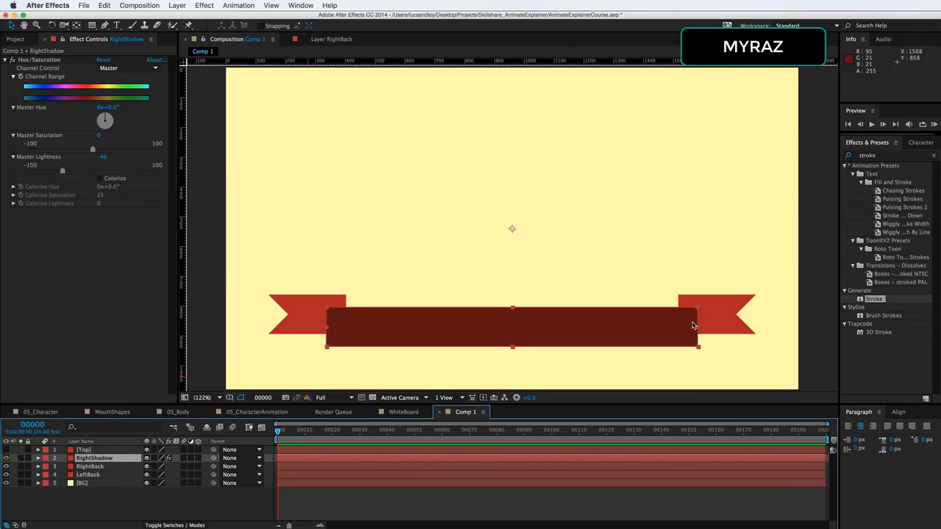
Shrink the RightShadow layer's mask to a narrow box at the left end of the banner
double_click(687, 307)
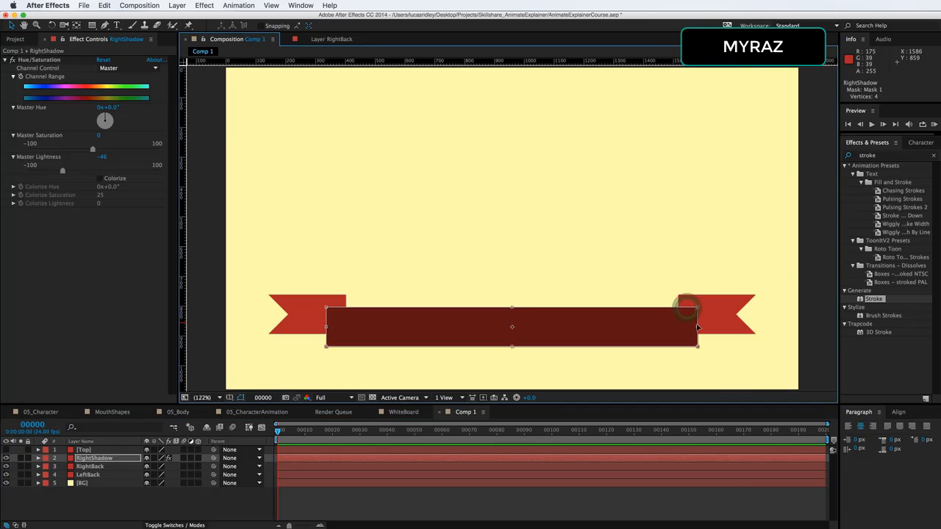
drag(697, 326, 360, 326)
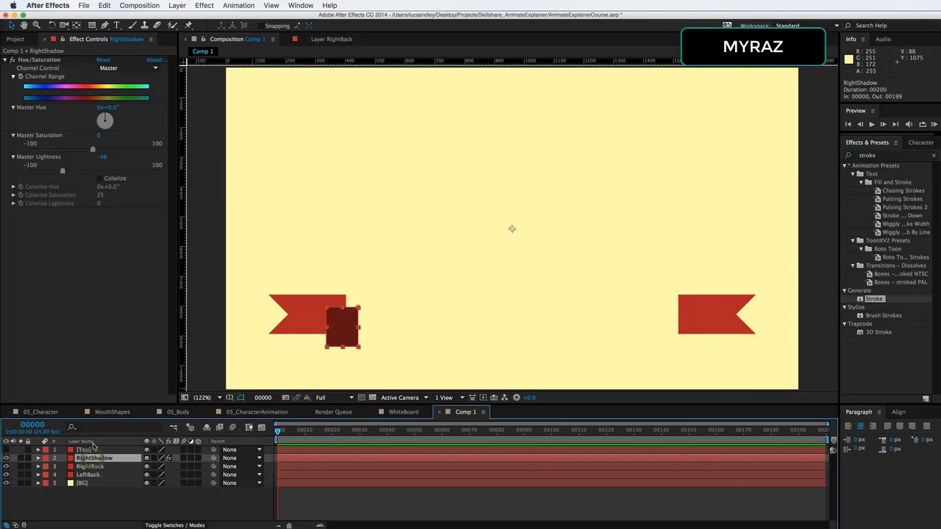
Show the Top layer again and move the RightShadow layer up 10 pixels
click(94, 451)
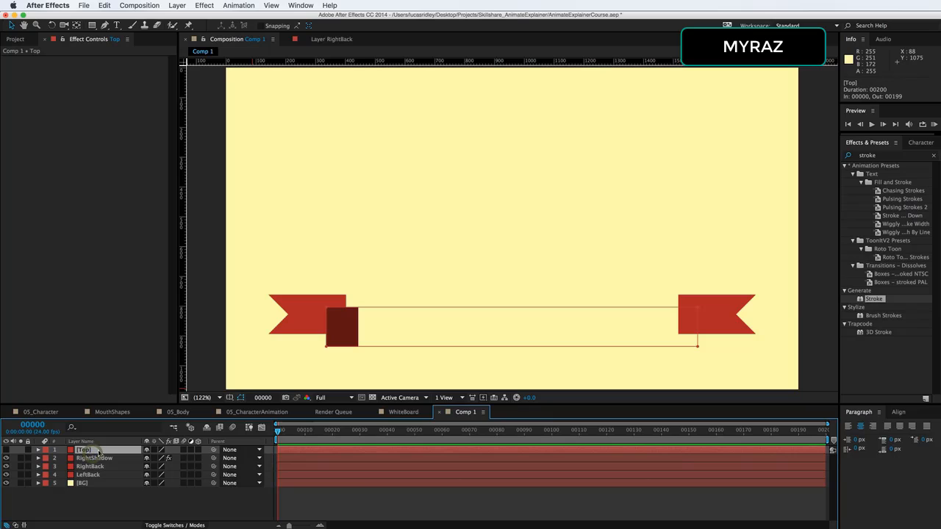
click(6, 450)
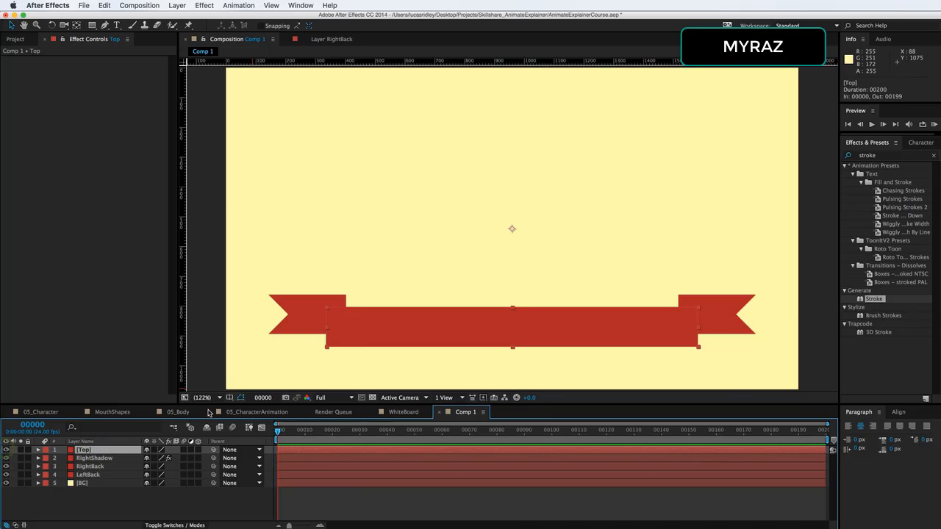
click(90, 459)
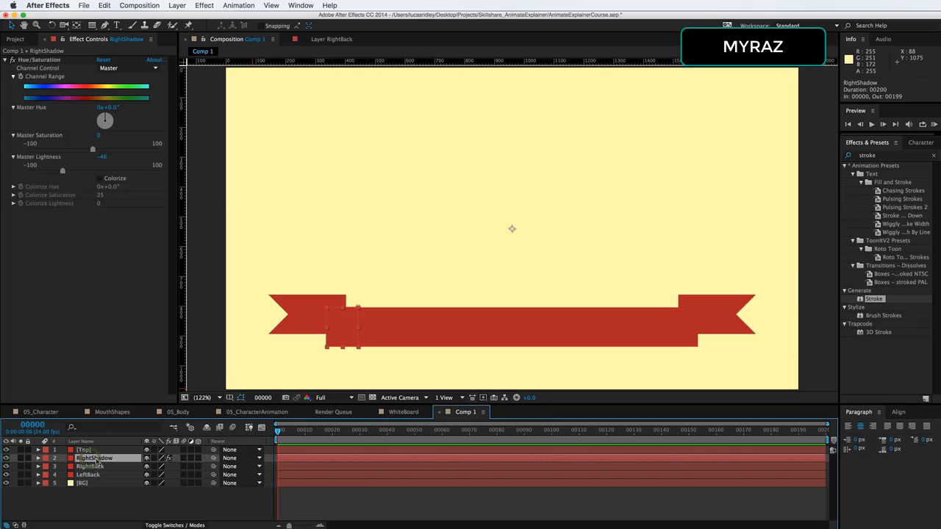
key(shift+Up)
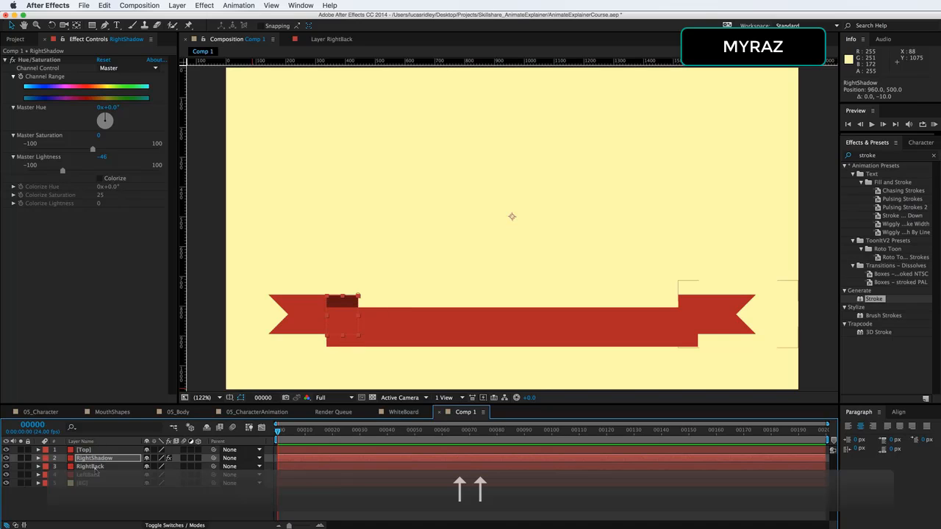
Narrow the RightShadow mask to the overlap with the left tab and nudge it up slightly
key(cmd+equal)
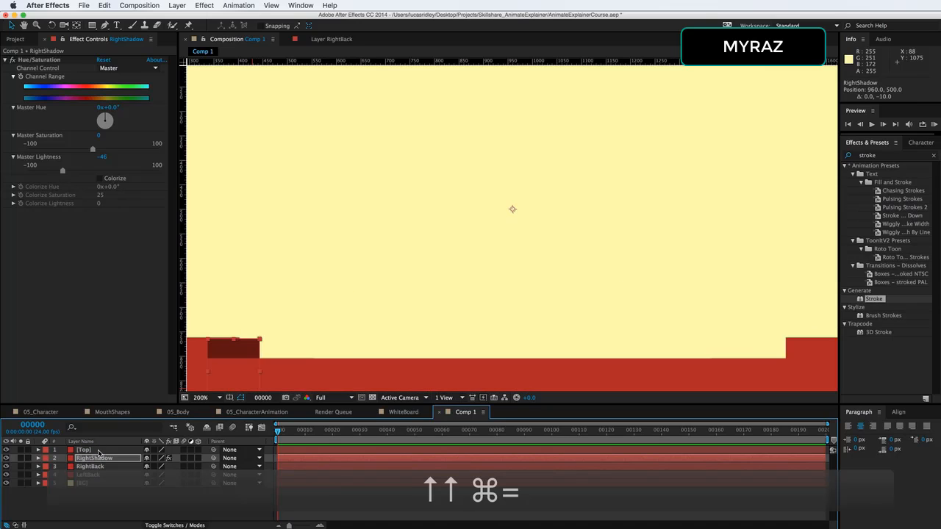
key(cmd+equal)
drag(391, 290, 420, 250)
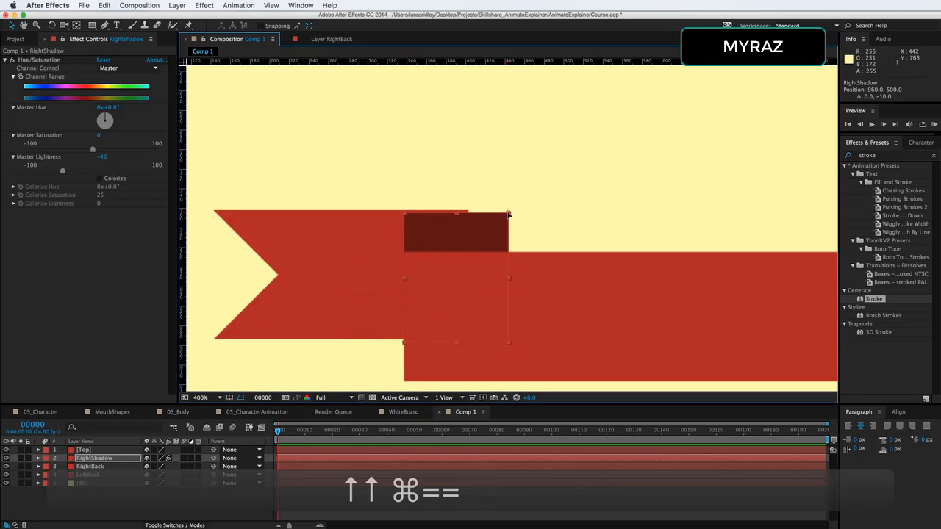
double_click(508, 230)
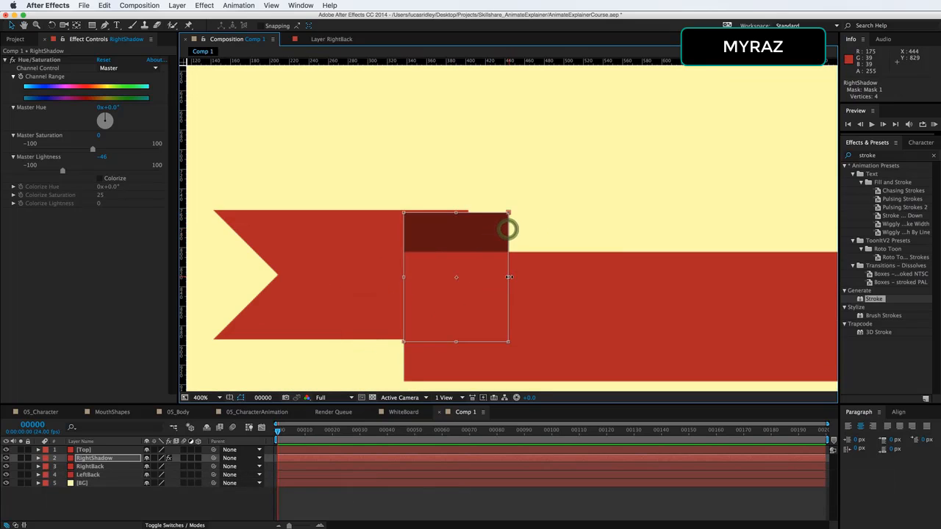
drag(508, 277, 469, 280)
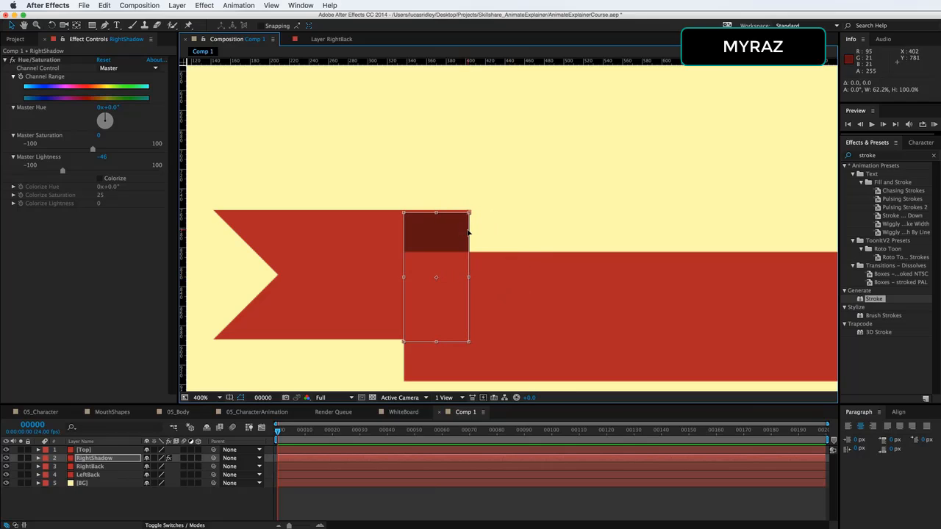
key(Up)
key(Up)
key(Up)
key(Up)
key(Up)
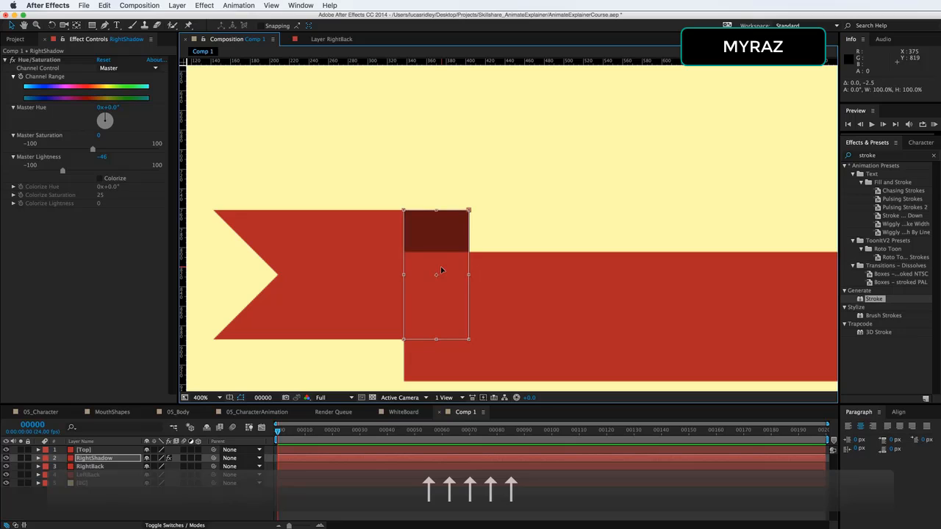
key(Return)
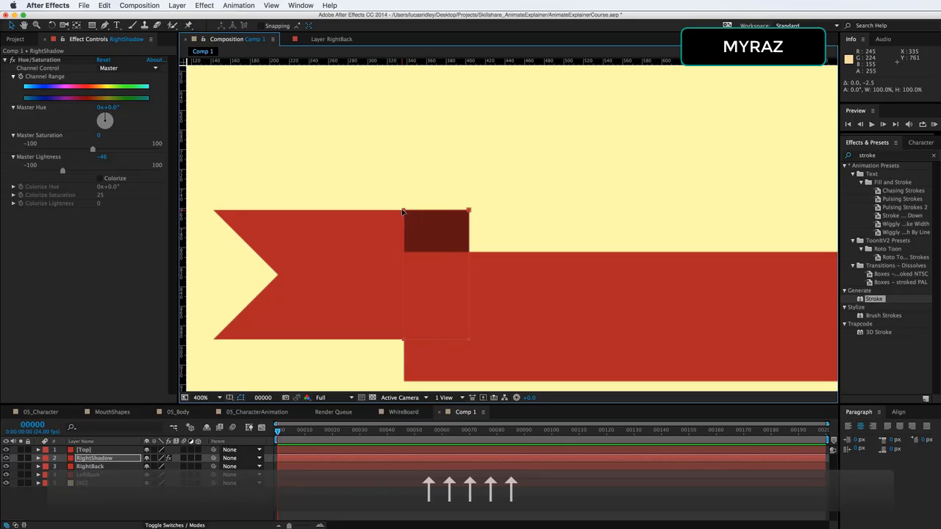
Move the mask's top-left vertex down to turn the shadow into a diagonal triangle
click(402, 210)
click(403, 184)
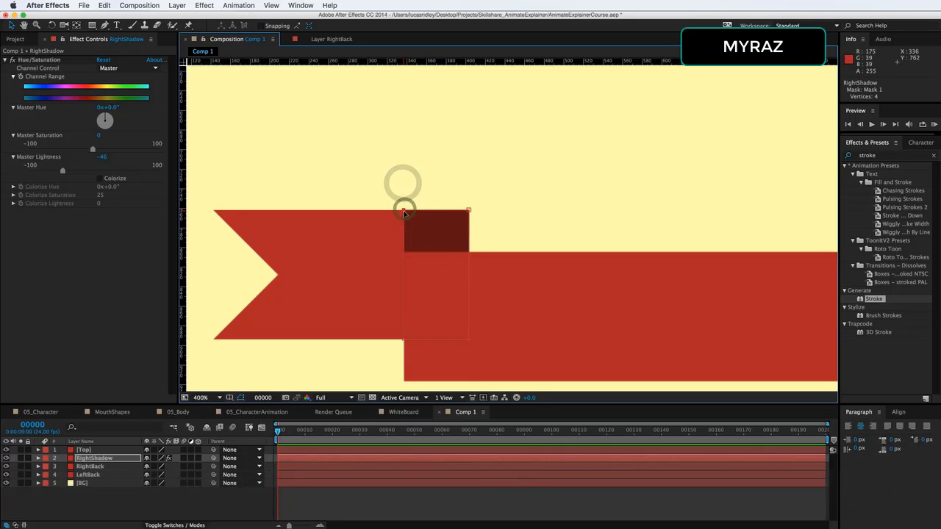
drag(403, 211, 403, 252)
key(super+z)
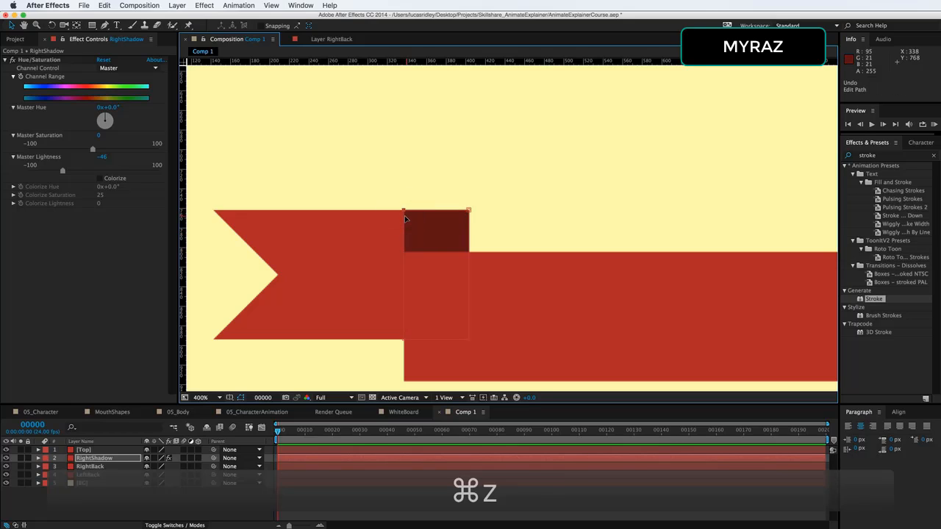
key(Down)
key(Down)
key(Down)
key(Down)
key(Down)
key(Down)
key(Down)
key(Down)
key(Down)
key(Down)
key(Down)
key(Down)
key(Down)
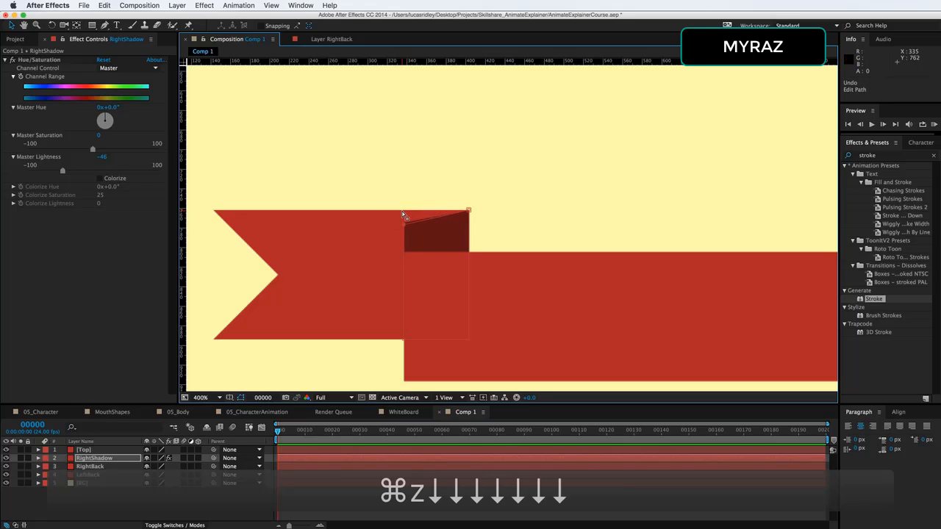
key(Down)
key(Down)
key(Down)
key(Down)
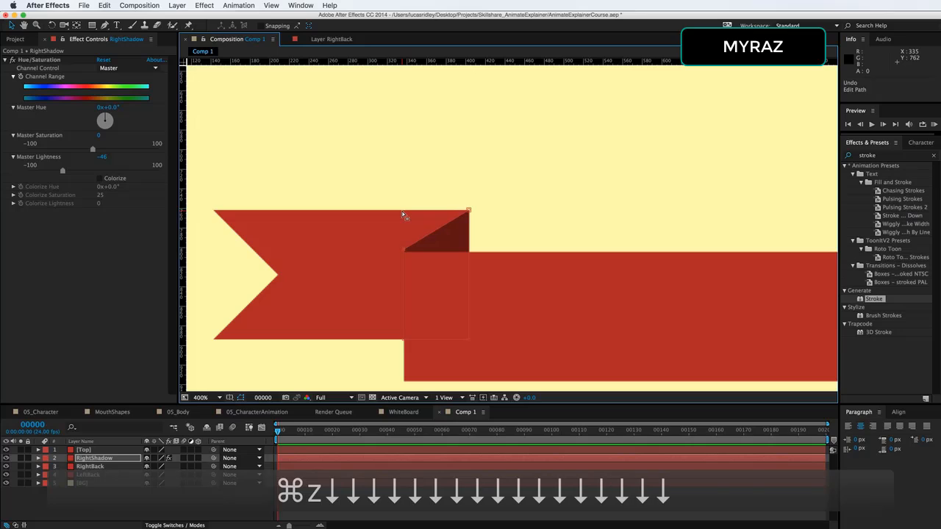
Move the mask's bottom-left vertex down to the banner's lower edge
click(402, 342)
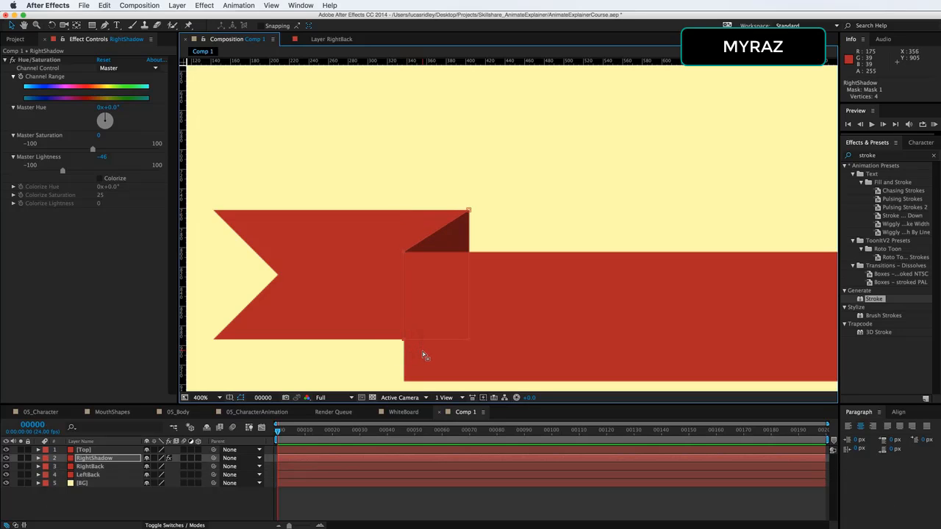
key(Down)
key(Down)
key(Down)
key(Down)
key(Down)
key(Down)
key(Down)
key(Down)
key(Down)
key(Down)
key(Down)
key(Down)
key(Down)
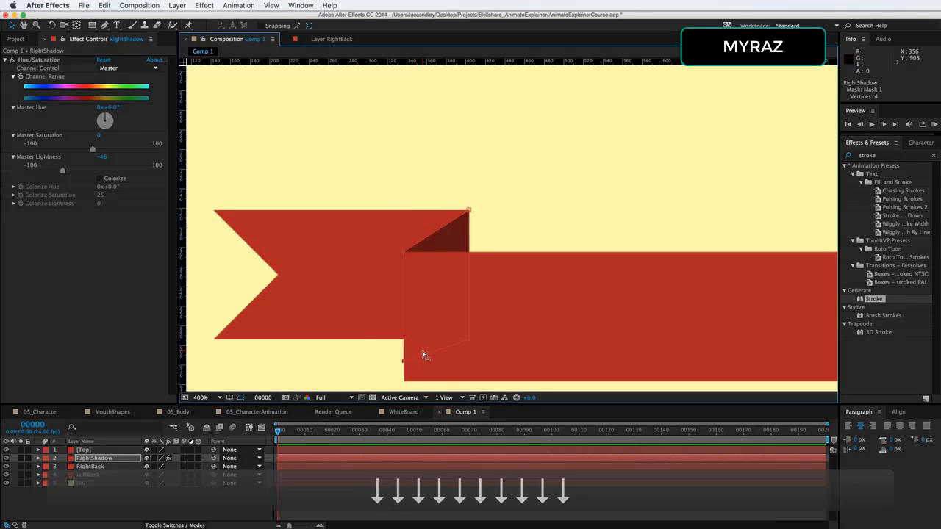
key(Down)
key(Down)
key(Down)
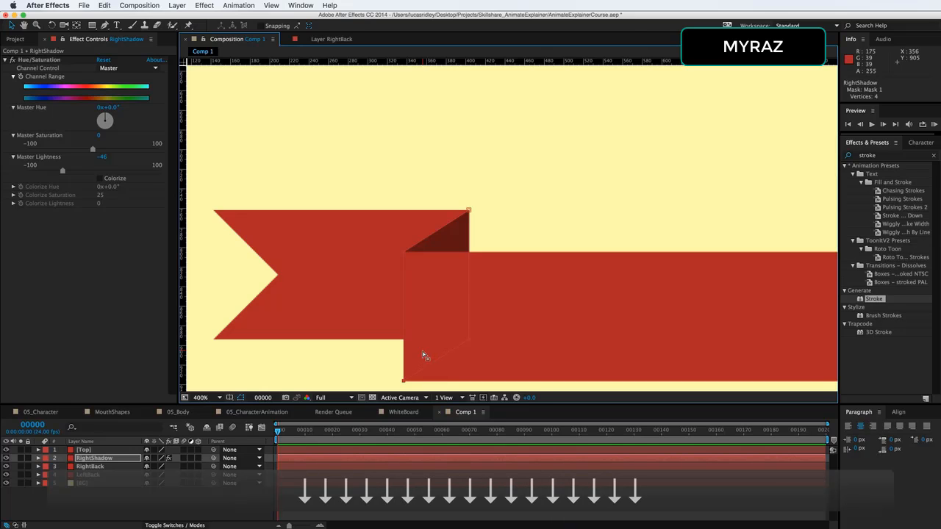
Hide and re-show the Top layer to inspect the shadow shape
double_click(445, 295)
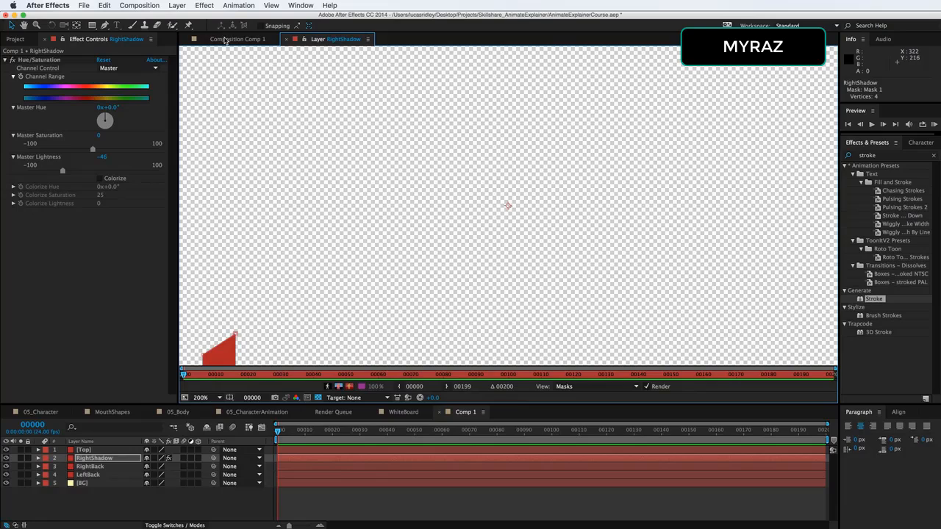
click(225, 40)
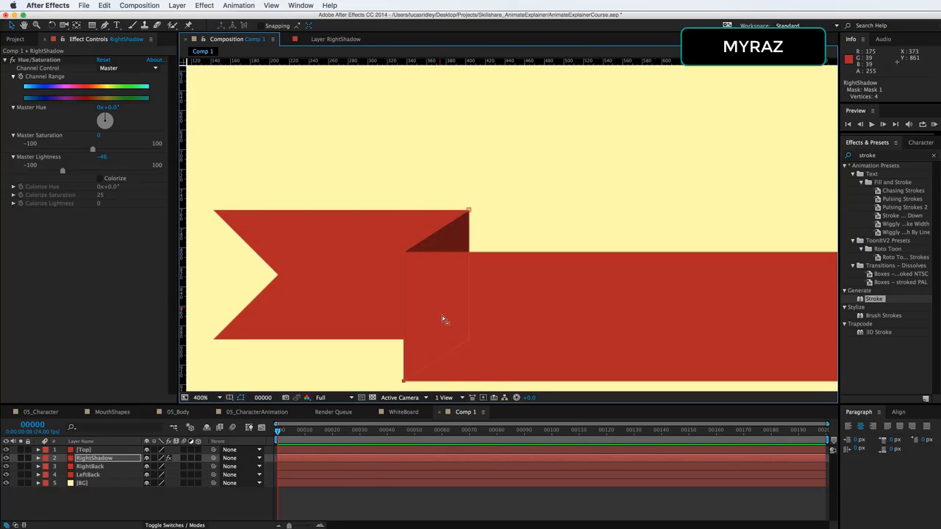
click(7, 450)
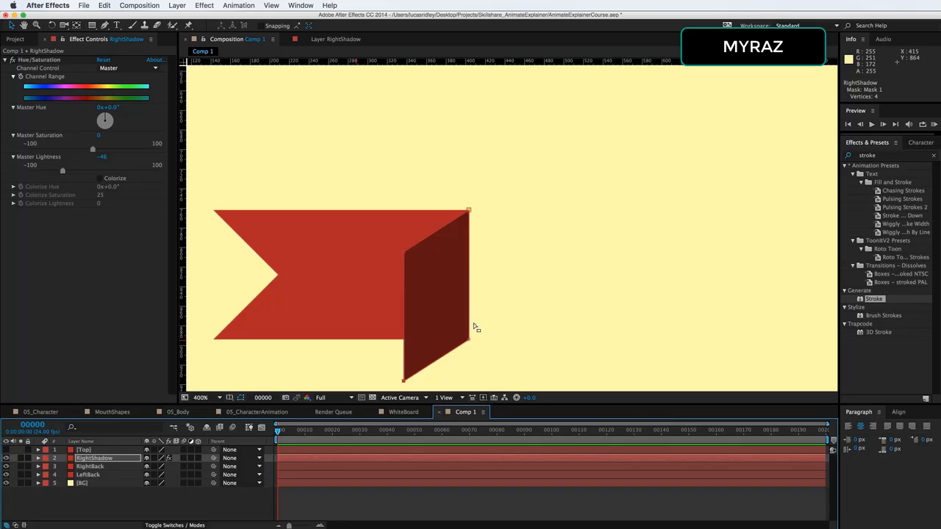
click(6, 450)
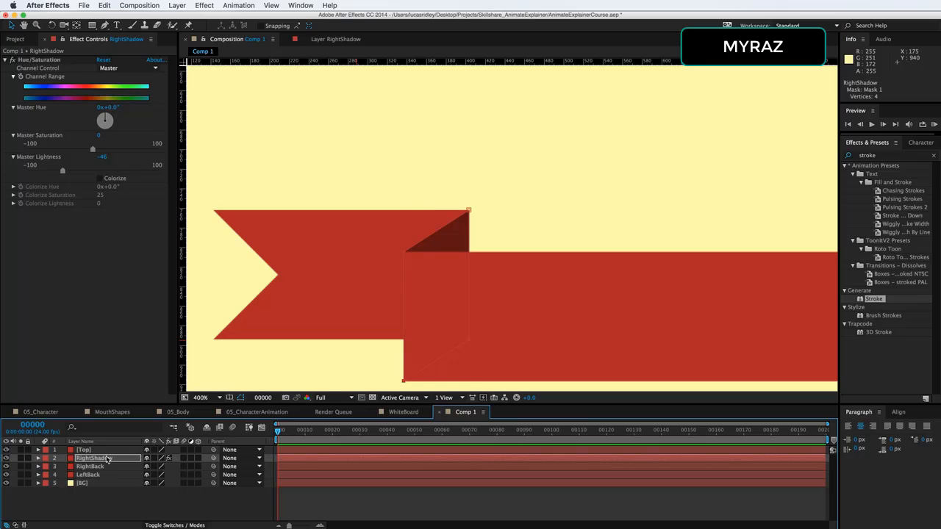
Duplicate the RightShadow layer and rename the copy LEFTShadow
click(107, 459)
key(d)
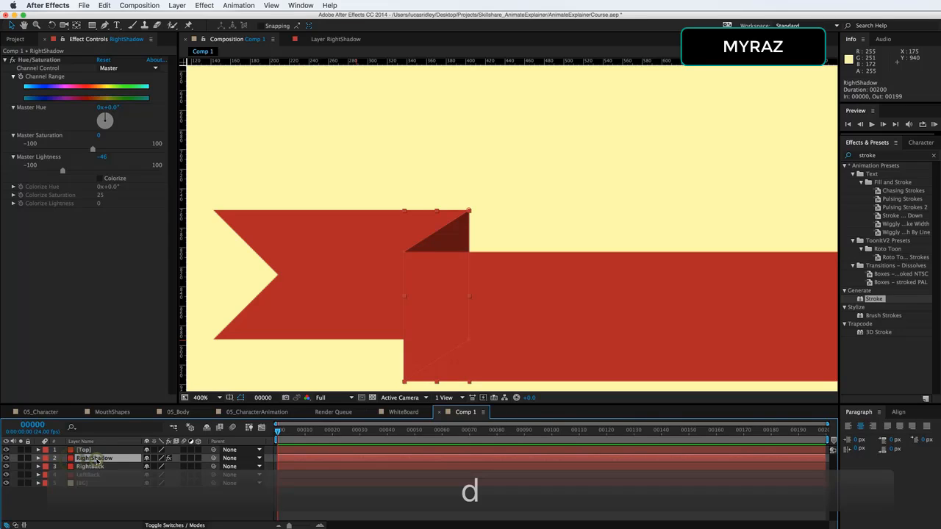
key(super+d)
key(Return)
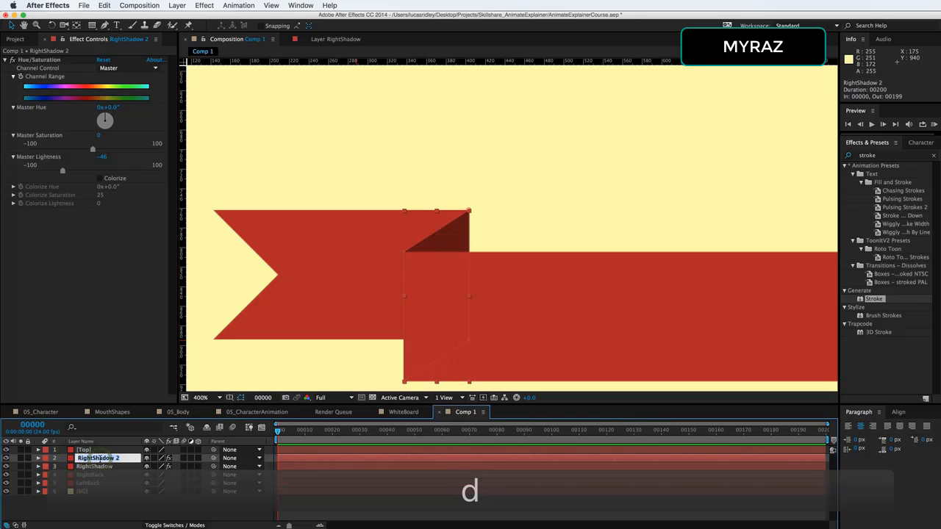
key(Right)
key(BackSpace)
key(BackSpace)
key(Left)
key(Left)
key(Left)
key(Left)
key(Left)
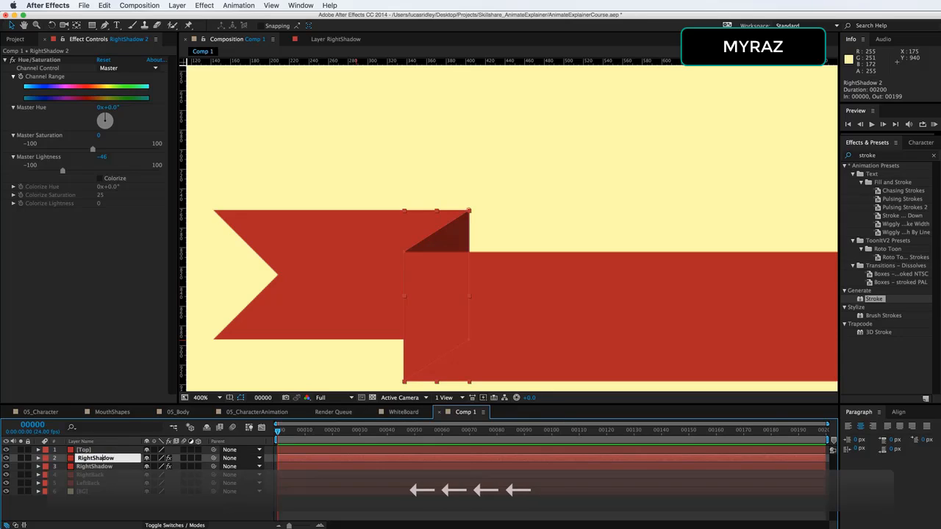
key(BackSpace)
key(BackSpace)
key(BackSpace)
key(BackSpace)
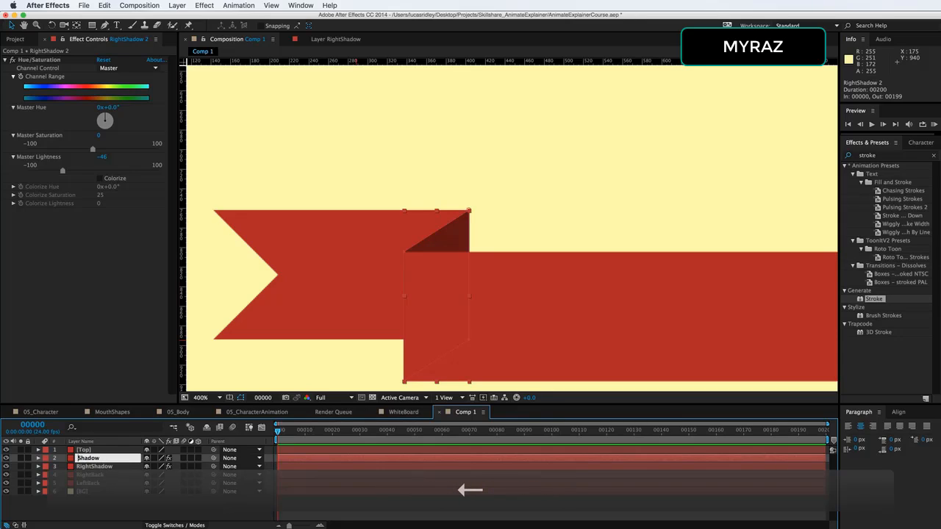
text(LEFT)
key(Return)
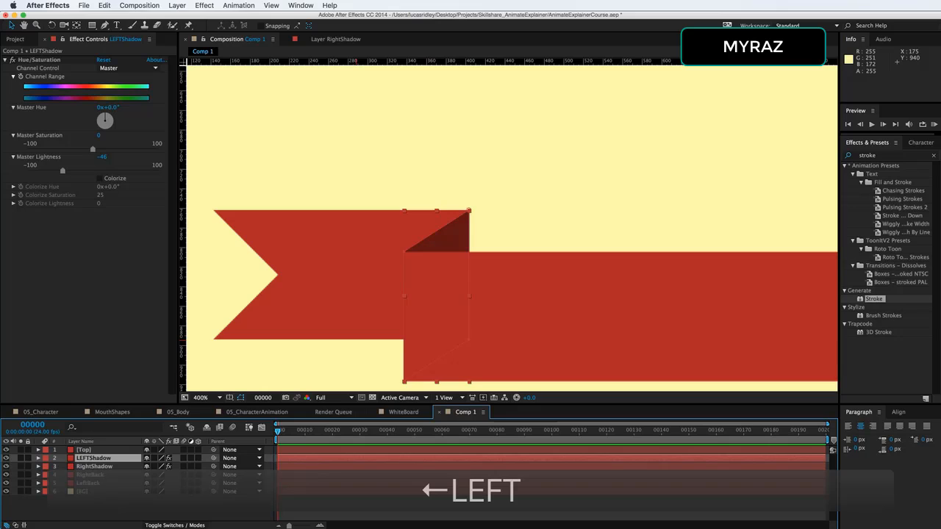
Flip the LEFTShadow layer horizontally by setting its Scale to -100, 100%
key(s)
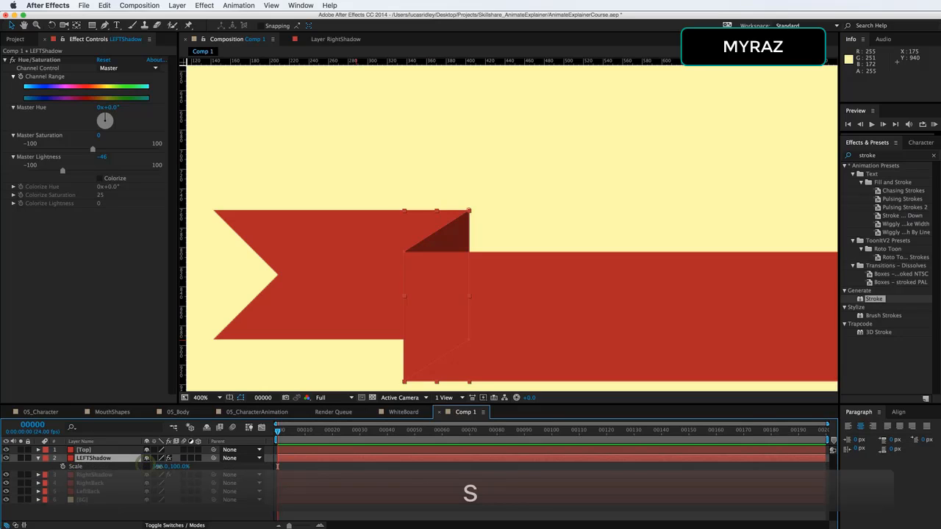
click(160, 466)
text(-100)
key(Return)
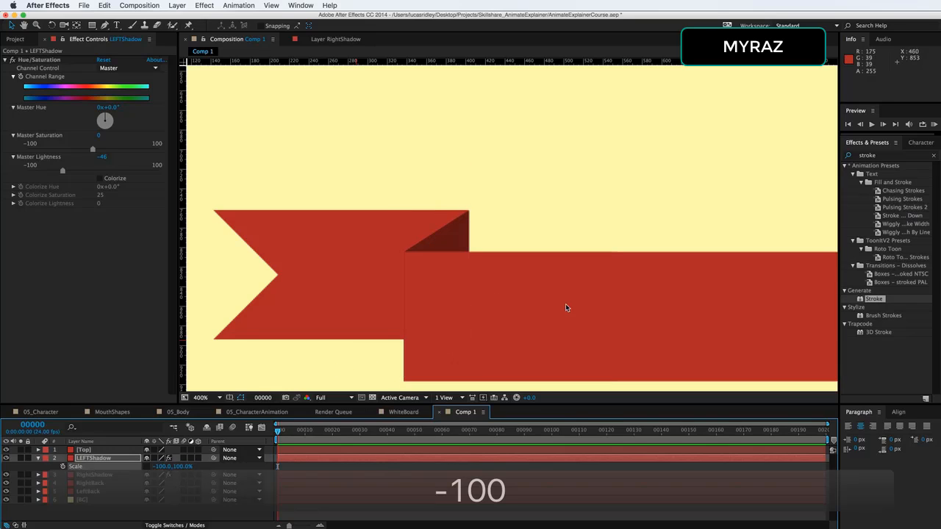
key(space)
drag(668, 299, 353, 280)
drag(657, 278, 442, 279)
drag(710, 274, 438, 296)
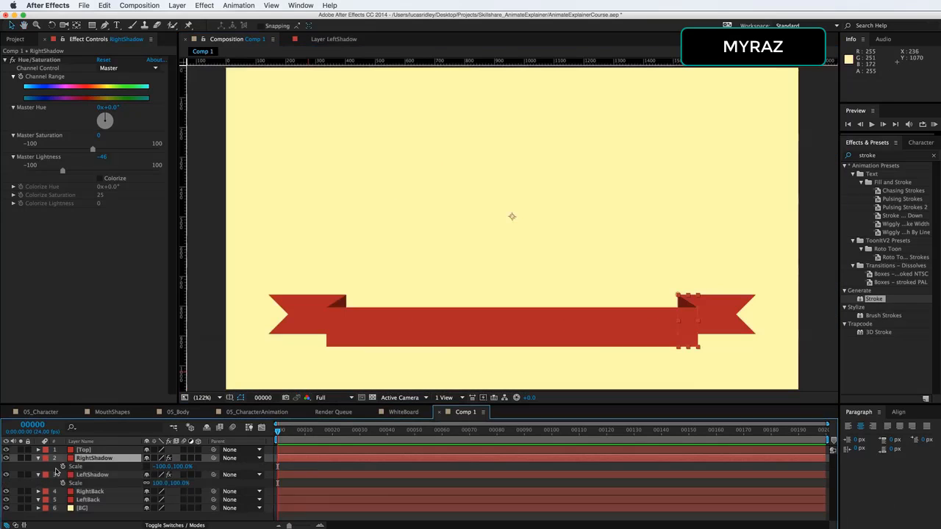
click(39, 458)
click(39, 467)
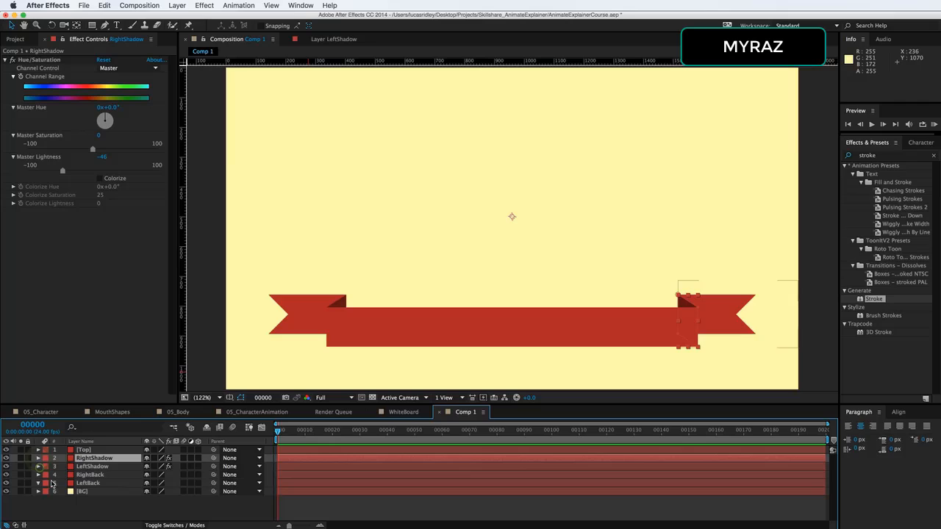
click(104, 502)
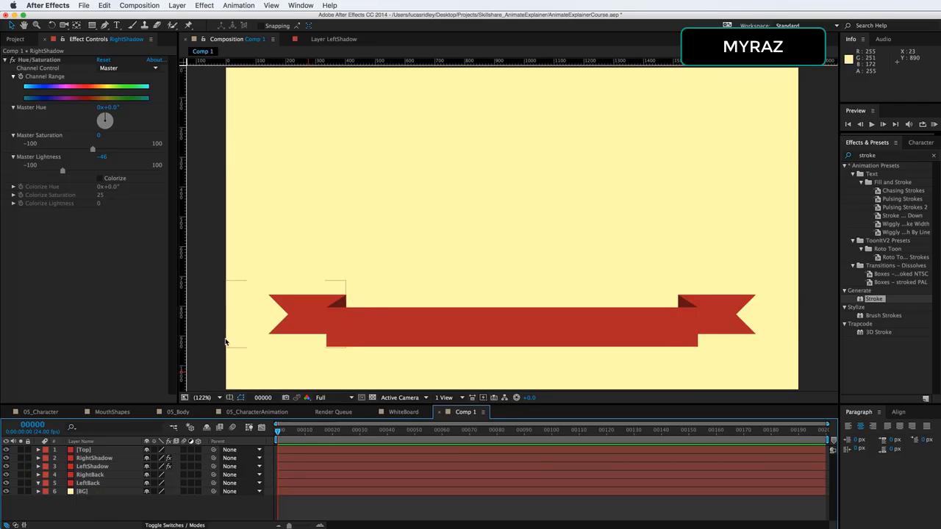
Draw a narrow rectangle mask at the left end of the LeftBack layer and enable keyframing on its Mask Path
click(97, 485)
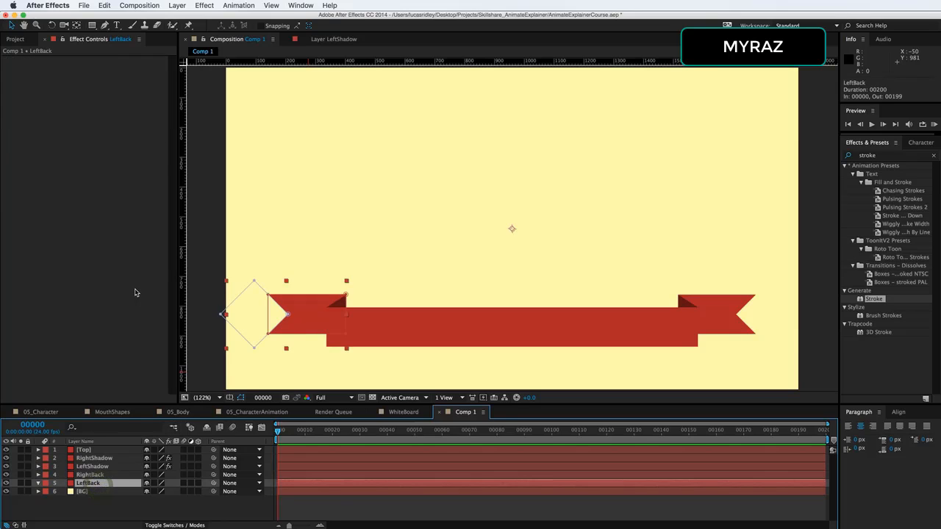
click(92, 25)
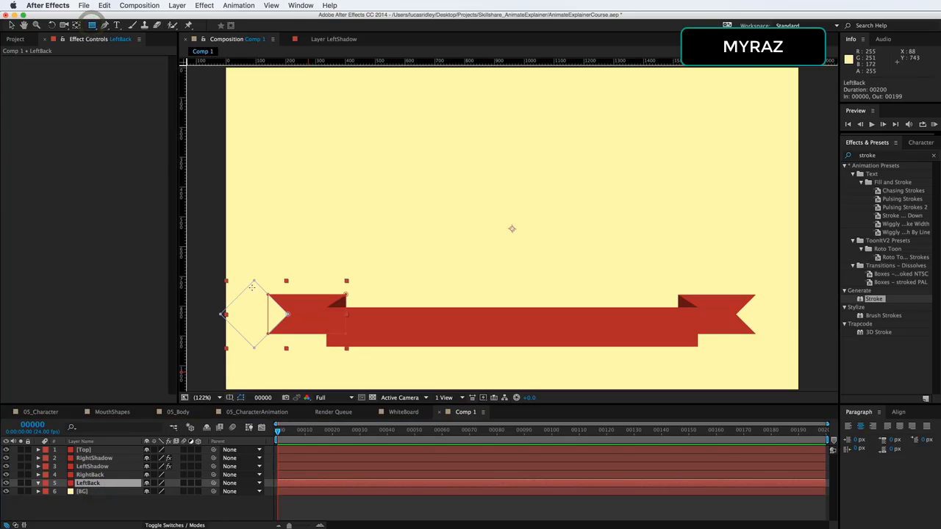
drag(246, 277, 265, 351)
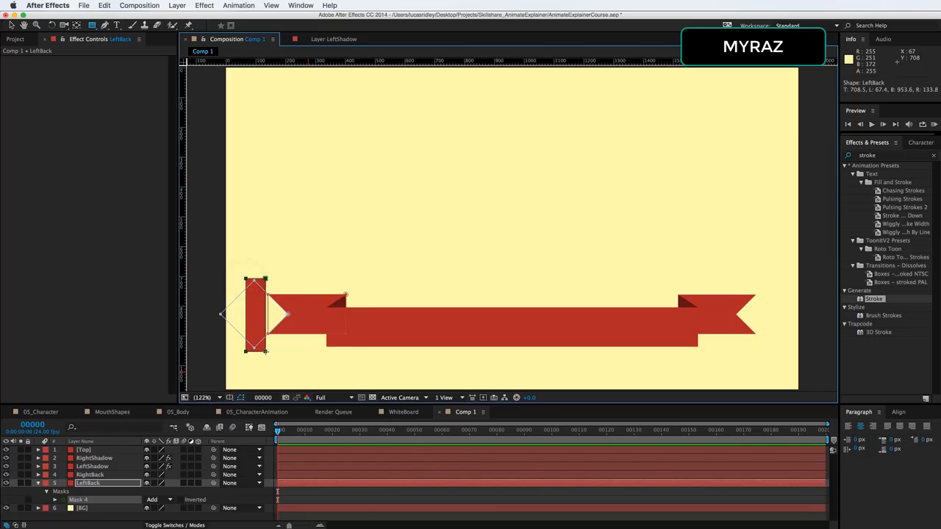
click(54, 501)
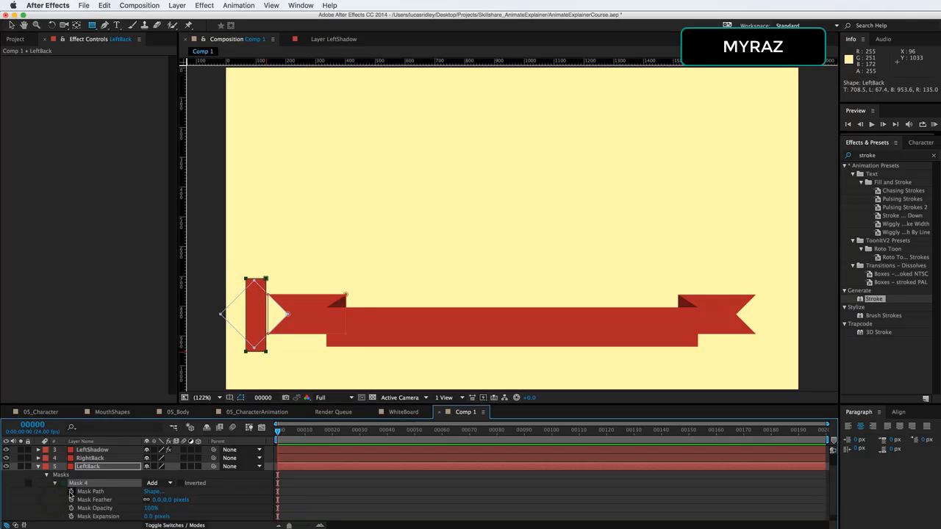
click(71, 491)
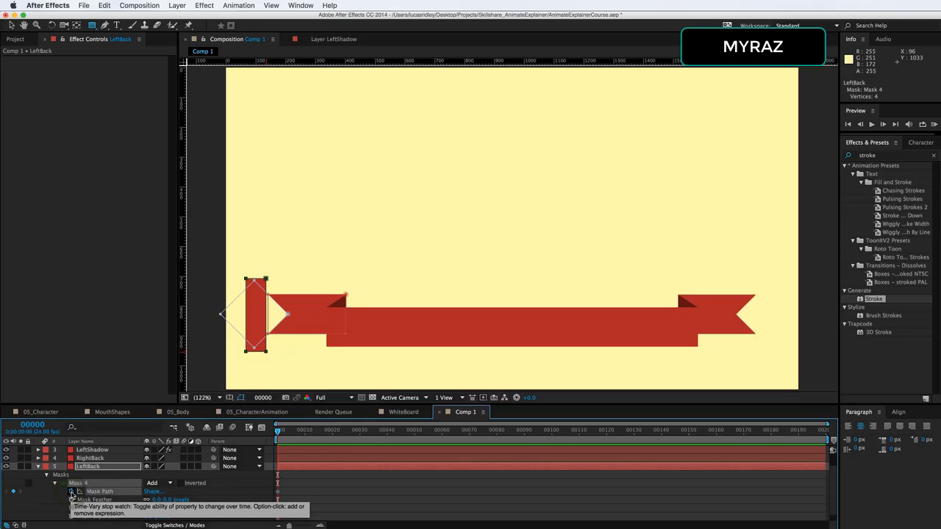
At frame 15, widen the LeftBack mask rightward to about the banner's main band, covering the whole left tail
click(306, 432)
drag(281, 495, 305, 496)
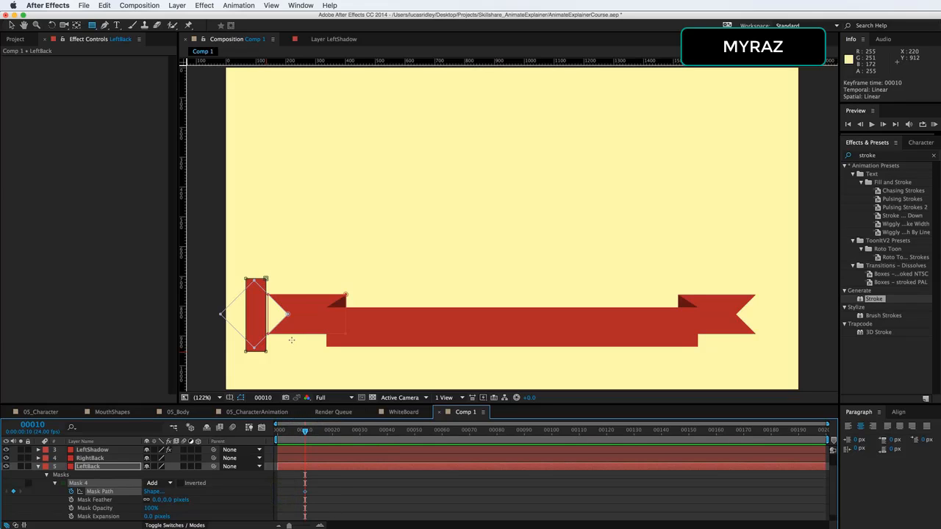
key(v)
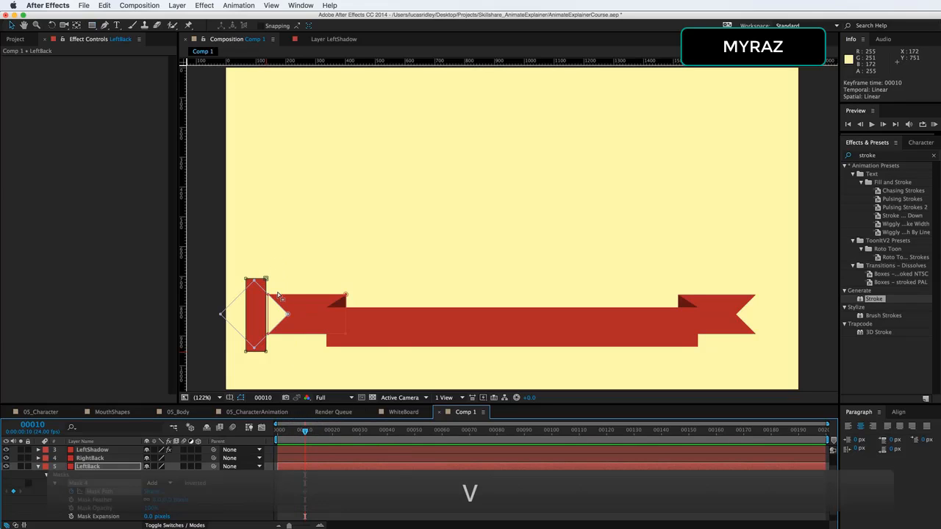
key(super+Right)
key(super+Right)
key(super+Right)
key(super+Right)
key(super+Right)
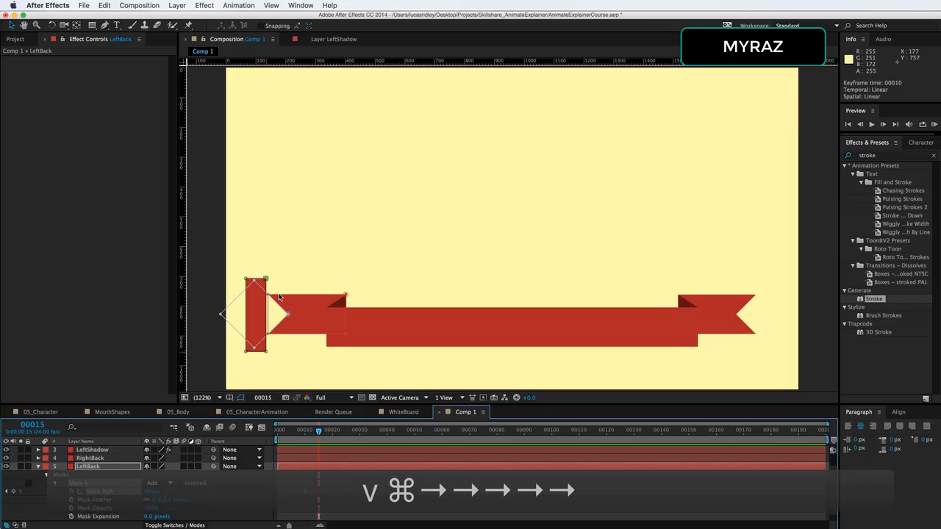
double_click(266, 280)
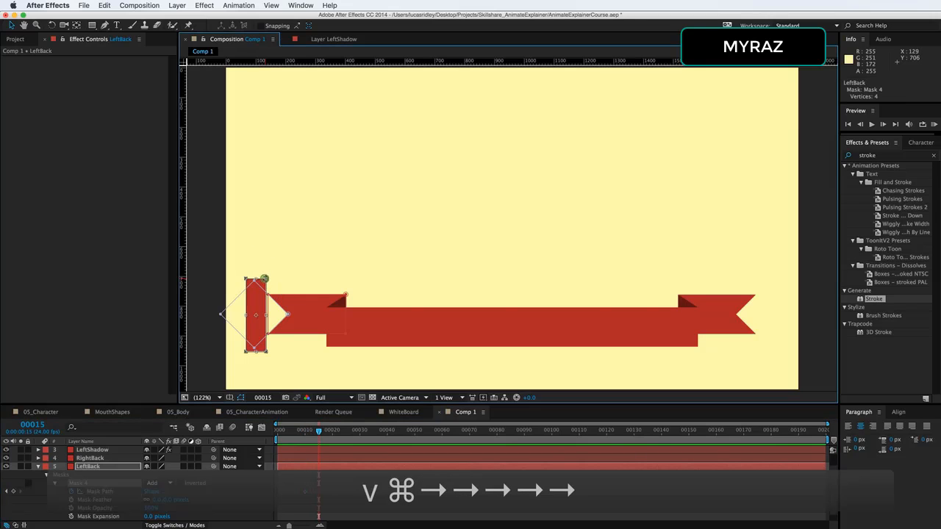
drag(266, 314, 354, 317)
double_click(332, 364)
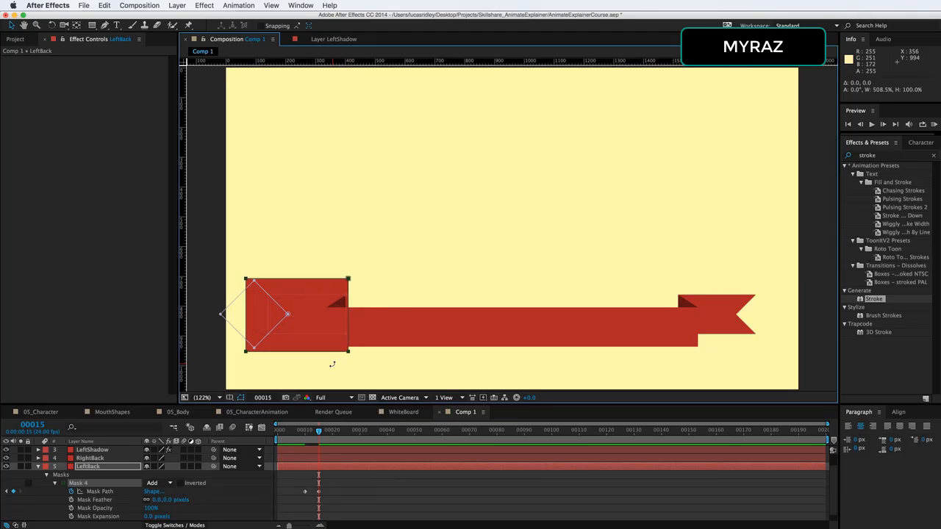
Set the LeftBack mask mode to Intersect
click(155, 483)
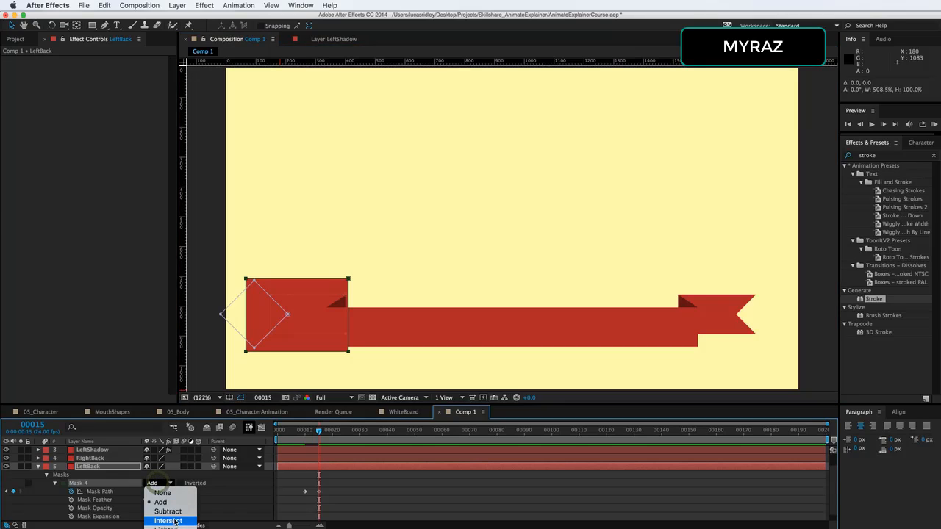
click(173, 520)
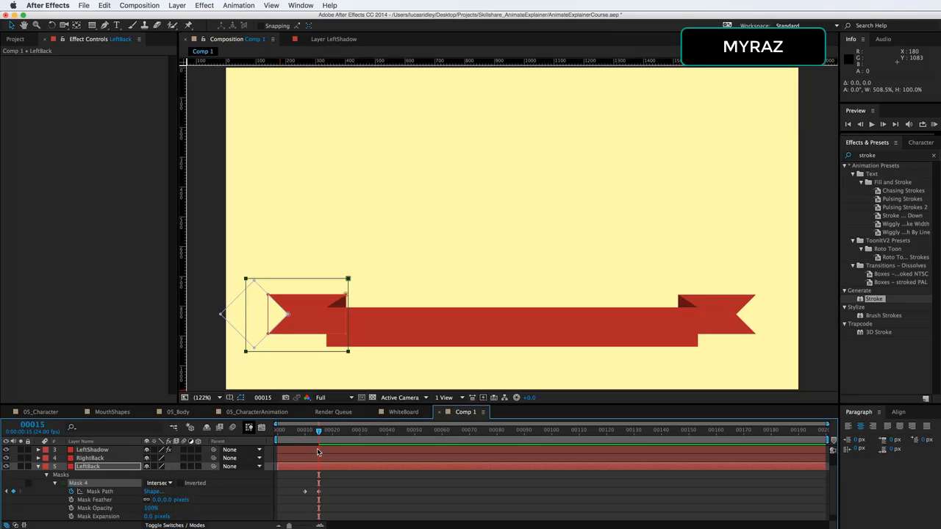
mouse_move(318, 432)
mouse_down()
mouse_move(302, 433)
mouse_move(320, 439)
mouse_up()
click(38, 467)
Draw a second rectangle mask over the LeftShadow fold and enable keyframing on its Mask Path
drag(103, 469, 104, 483)
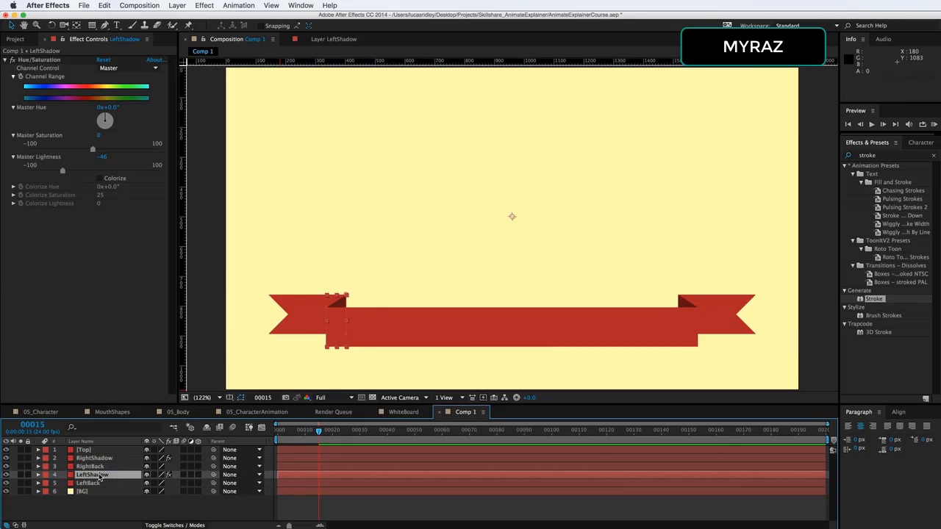
key(m)
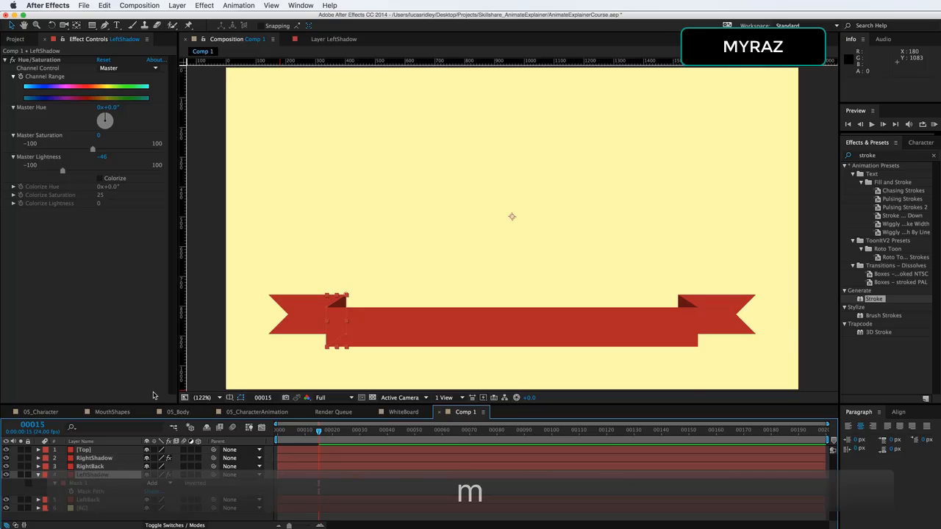
key(q)
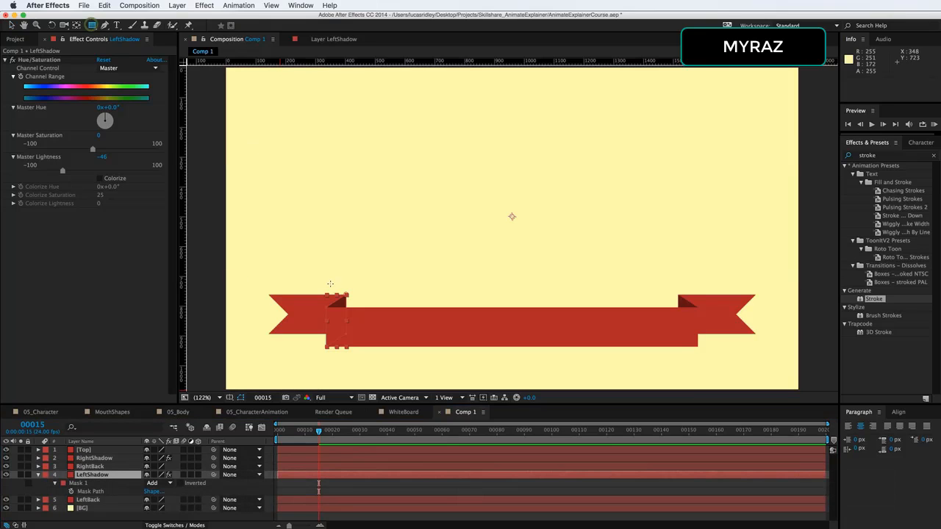
drag(321, 286, 349, 353)
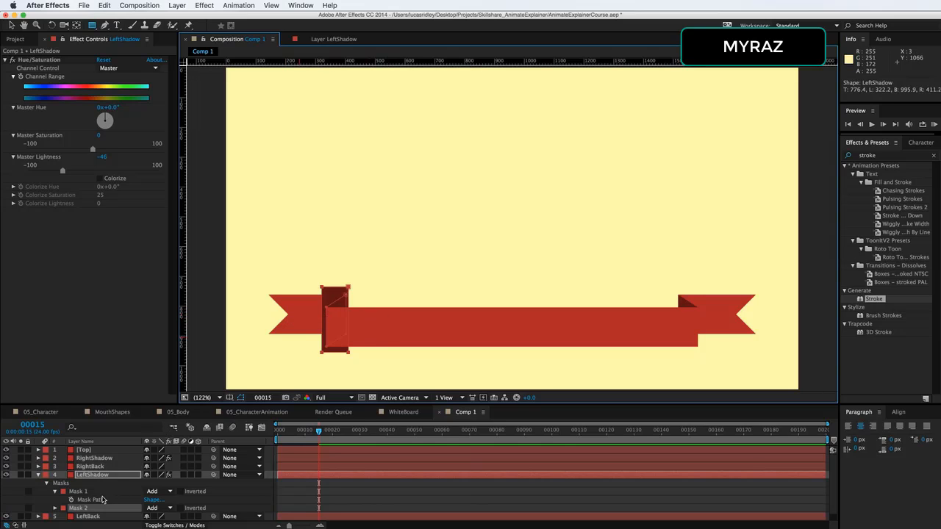
click(55, 509)
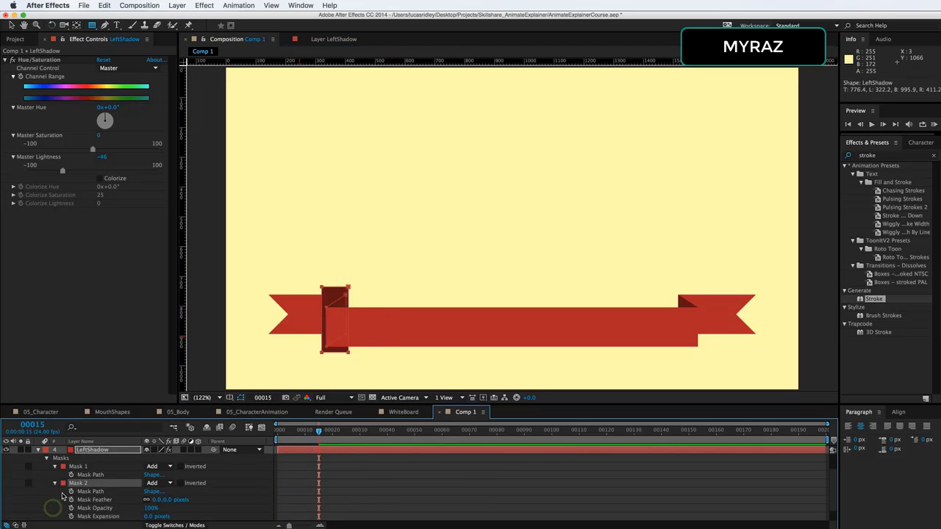
click(71, 492)
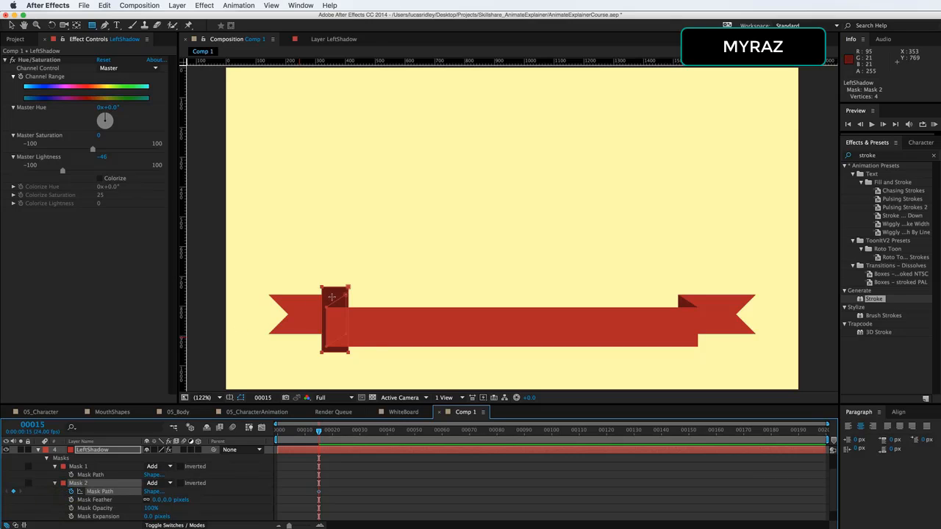
At frame 17, shrink LeftShadow's Mask 2 to a thin sliver at its left edge and set its mode to Subtract
key(super+z)
key(super+Right)
key(super+Right)
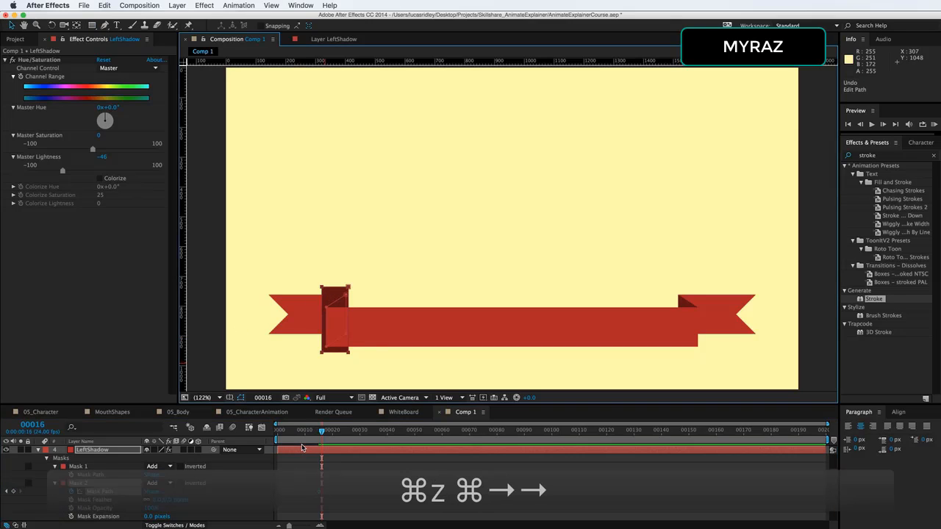
double_click(348, 289)
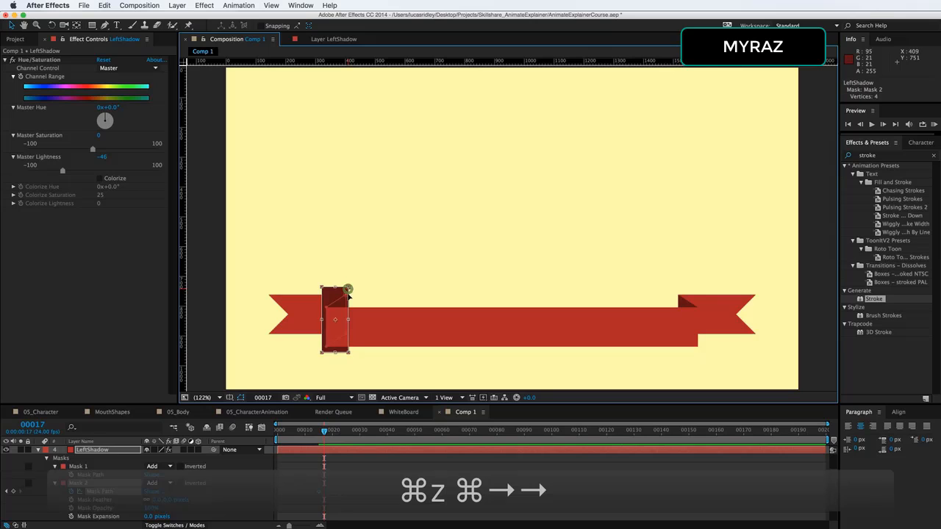
drag(348, 320, 325, 324)
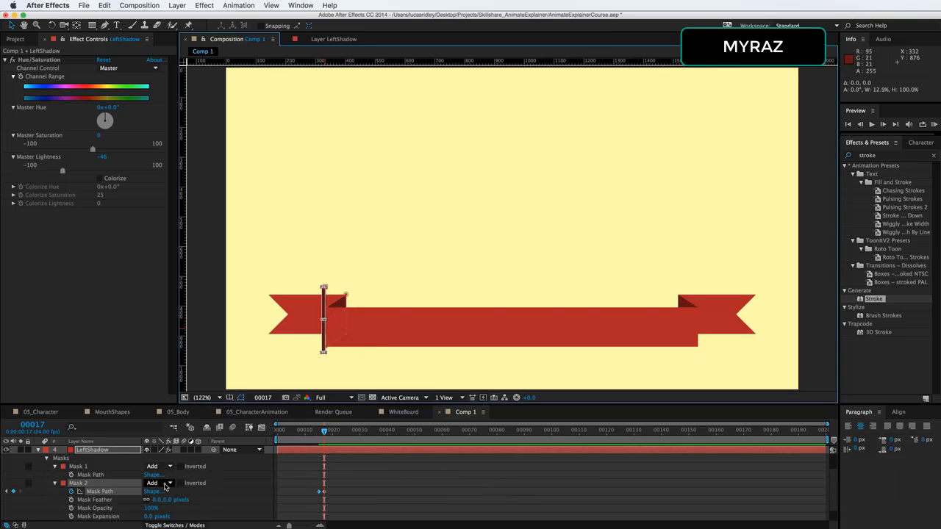
click(158, 484)
click(169, 509)
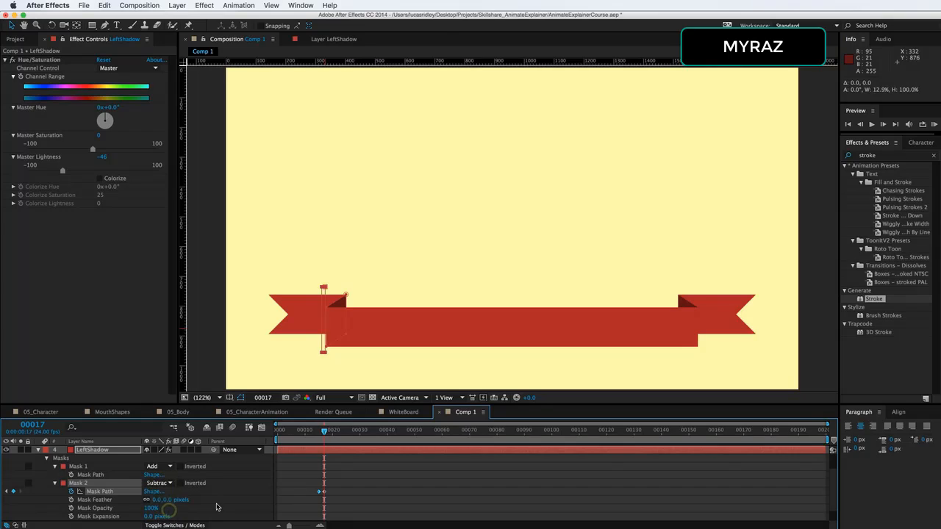
click(294, 486)
Step back and forth through the frames to review the left tail and shadow reveal animation
key(super+Left)
key(super+Left)
key(super+Left)
key(super+Left)
key(super+Left)
key(super+Left)
key(super+Left)
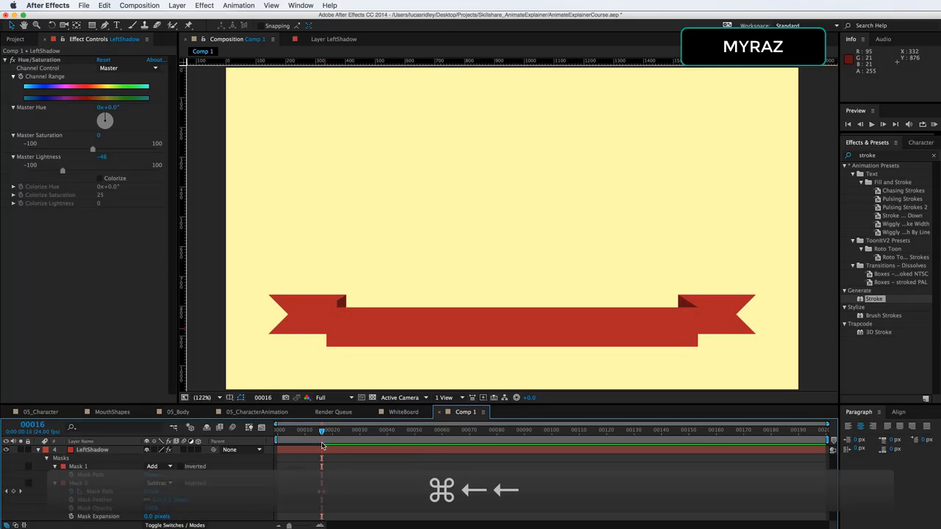
key(super+Right)
key(super+Right)
key(super+Right)
key(super+Right)
key(super+Right)
key(super+Right)
key(super+Right)
key(super+Right)
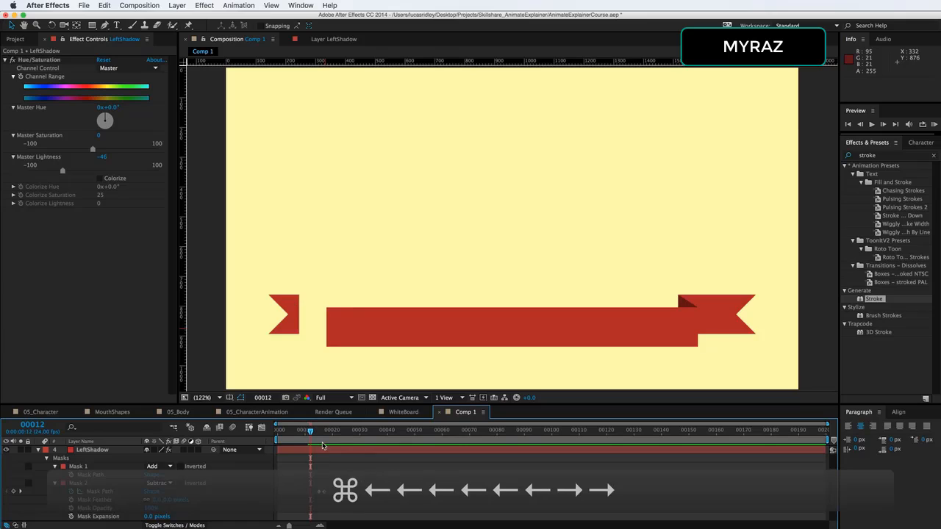
key(super+Left)
key(super+Left)
key(super+Left)
key(super+Left)
key(super+Left)
key(super+Left)
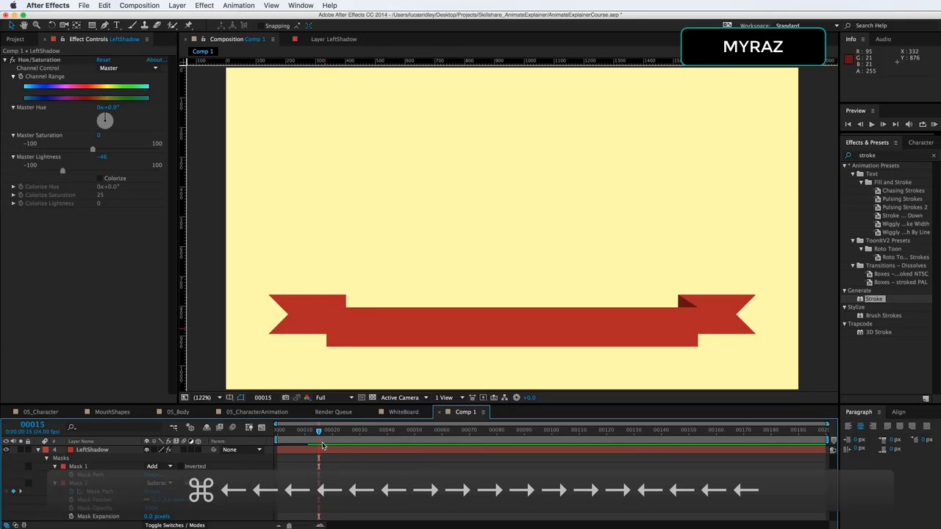
key(super+Right)
key(super+Right)
key(super+Right)
key(super+Right)
key(super+Right)
key(super+Right)
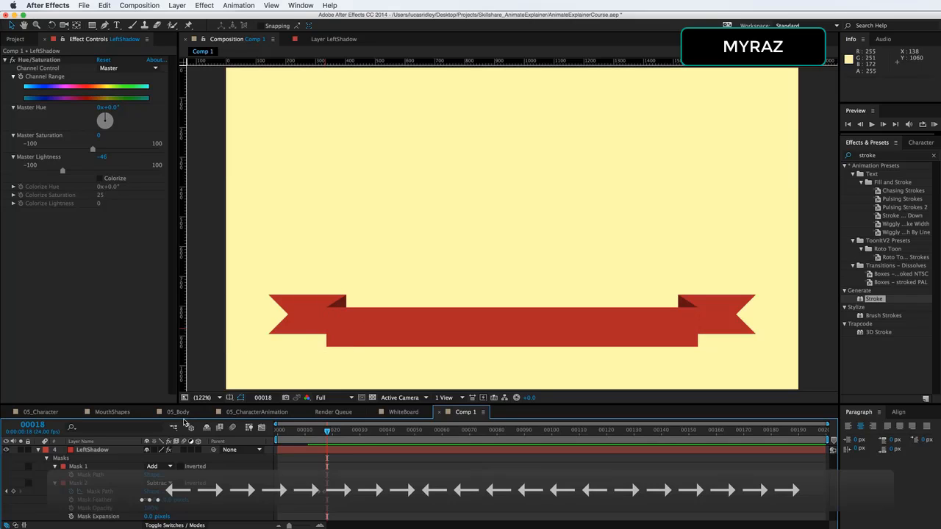
key(super+Left)
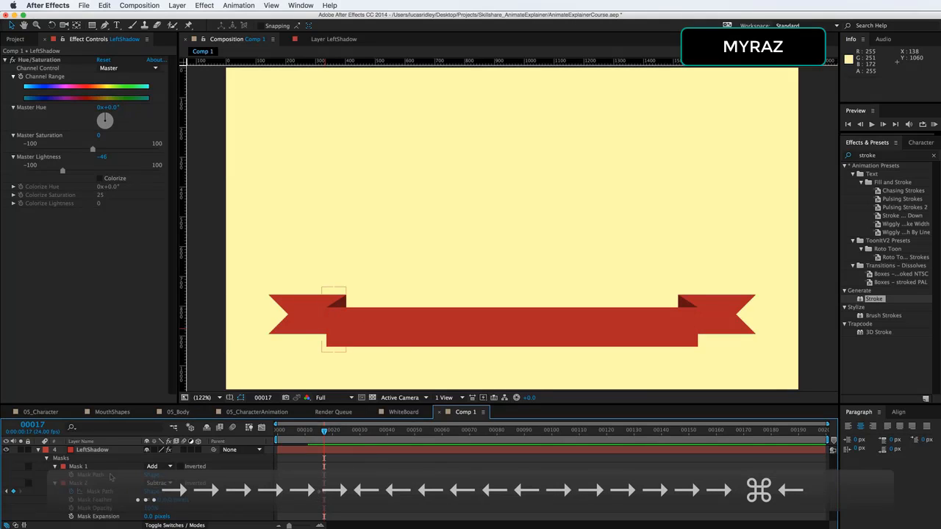
Draw a second rectangle mask covering the whole Top layer band and enable keyframing on its Mask Path
click(38, 450)
click(103, 450)
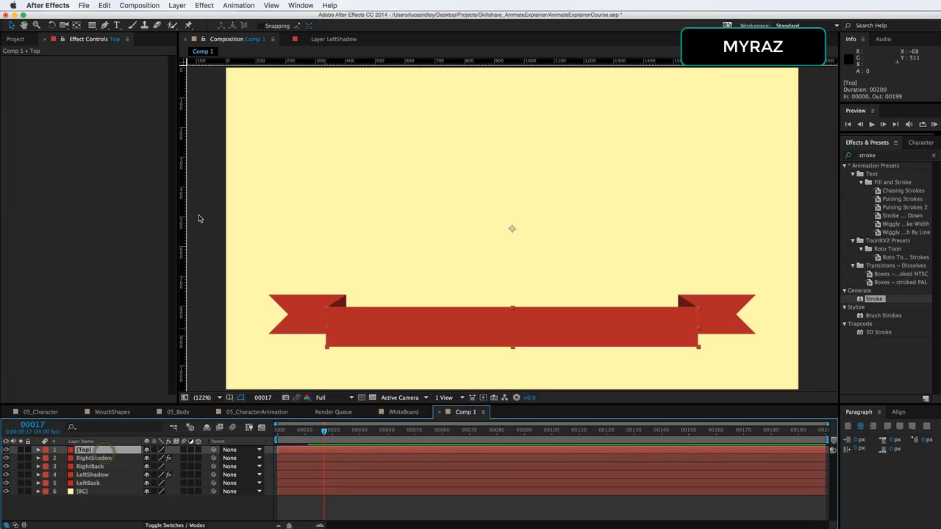
click(91, 26)
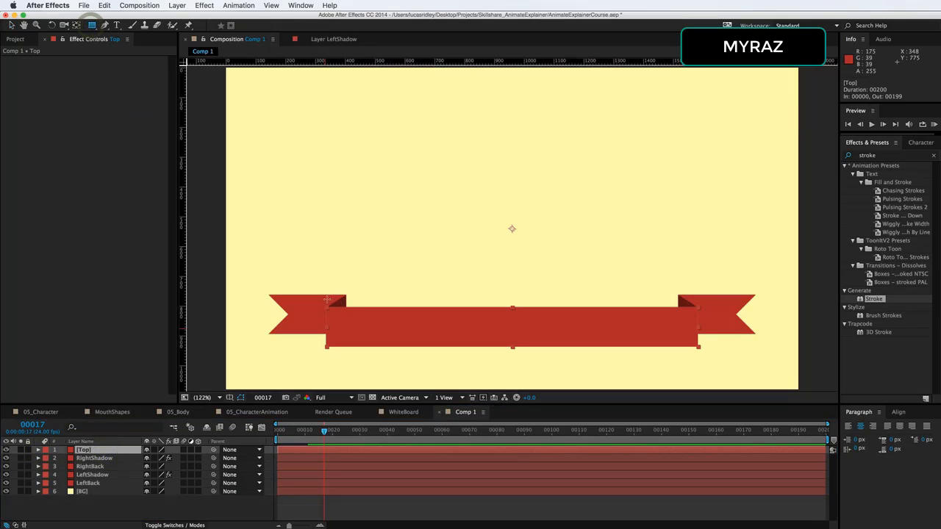
drag(319, 298, 355, 329)
drag(408, 363, 702, 359)
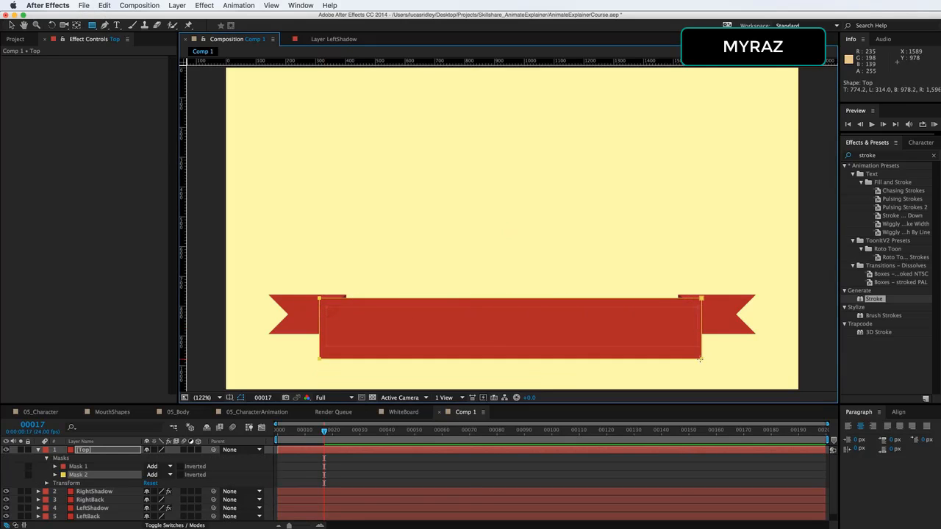
key(v)
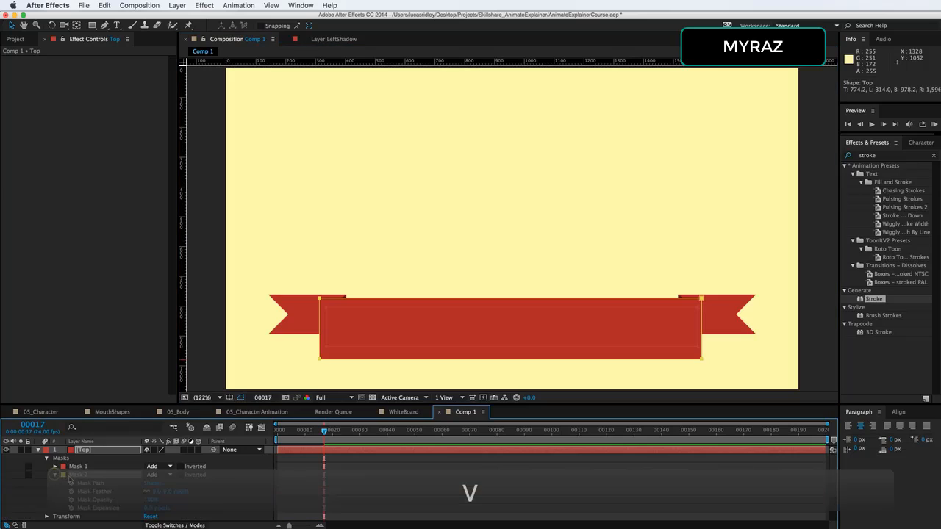
click(55, 475)
click(71, 483)
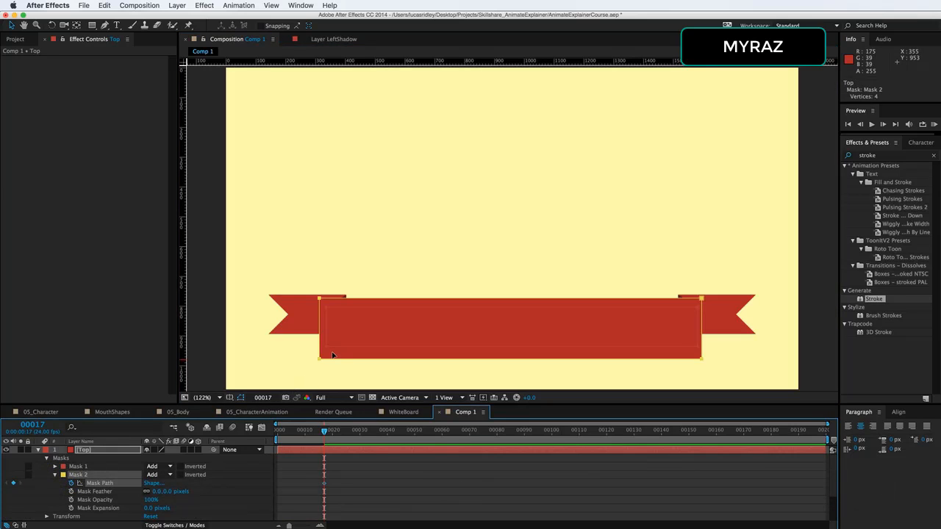
At frame 25, shrink Top's Mask 2 to a thin sliver at its right edge and set its mode to Subtract
key(super+Right)
key(super+Right)
key(super+Right)
key(super+Right)
key(super+Right)
key(super+Right)
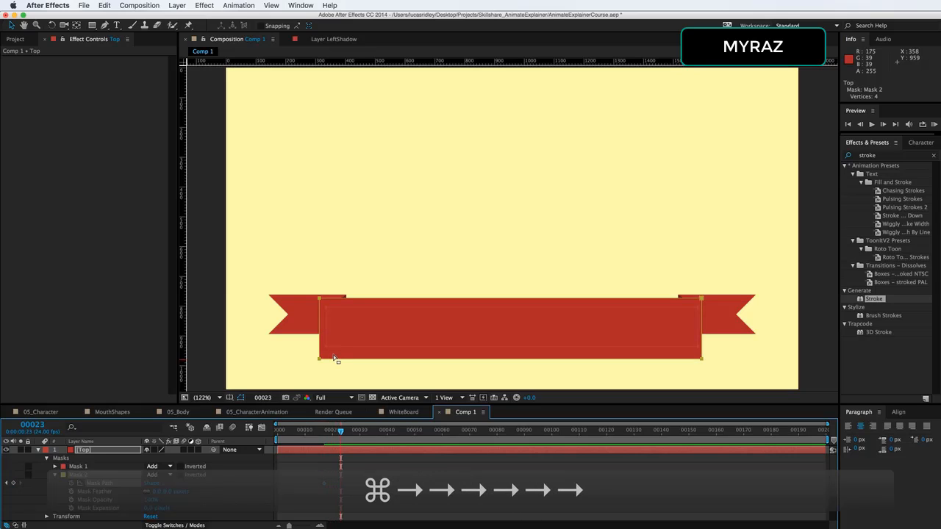
key(super+Right)
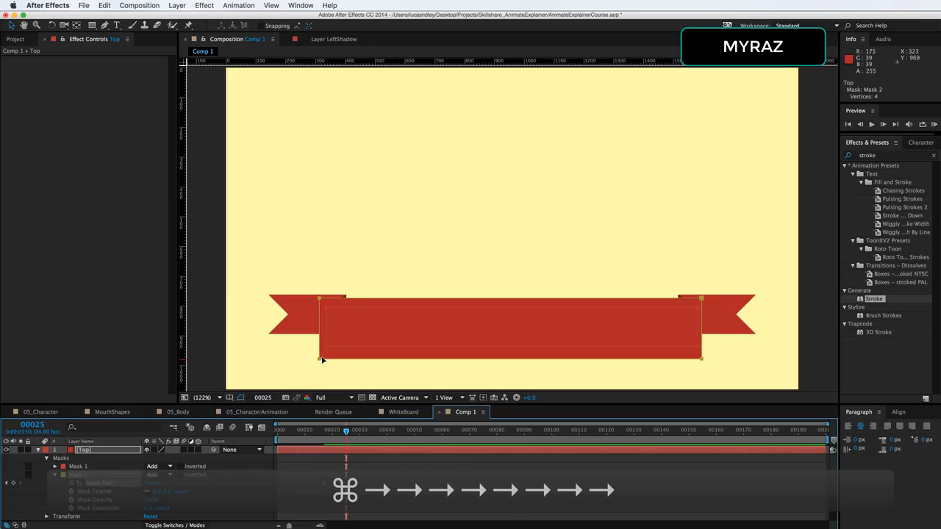
double_click(320, 359)
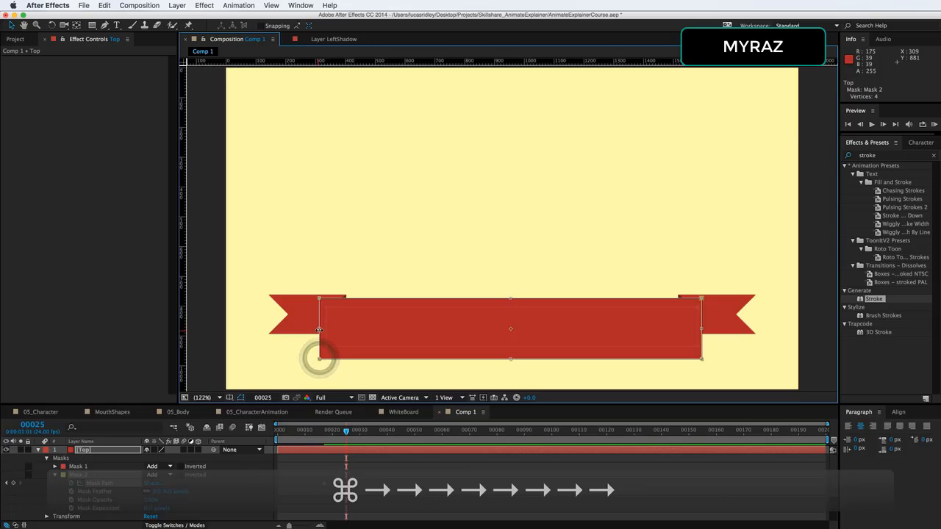
drag(320, 330, 684, 323)
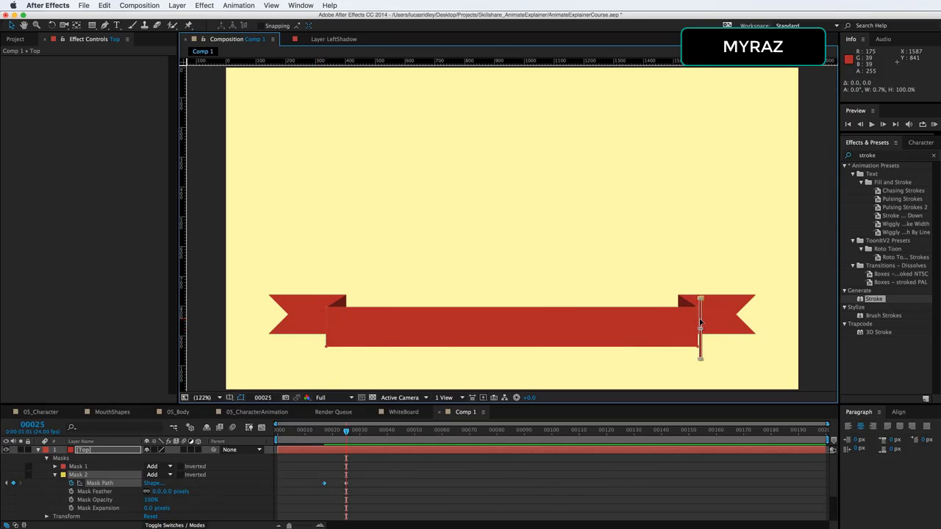
click(171, 475)
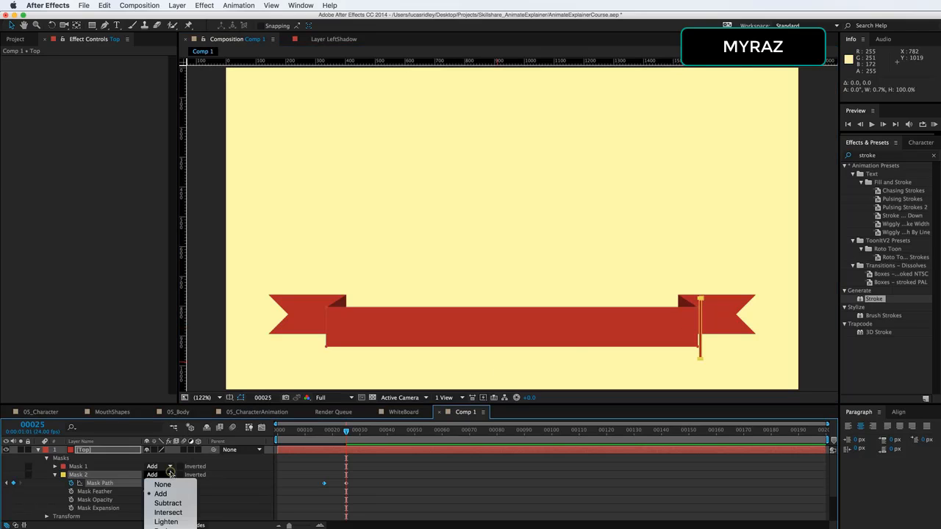
click(176, 503)
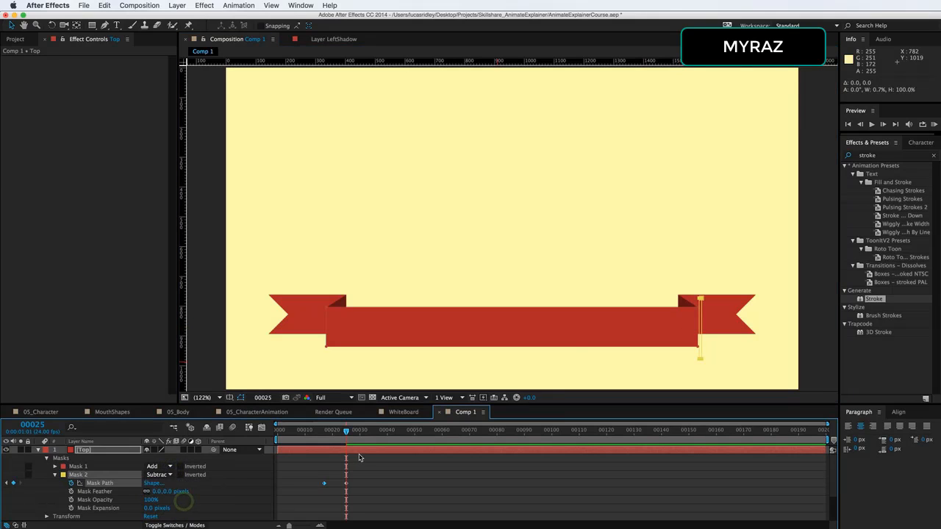
Move Top's second Mask Path keyframe to about frame 30 and preview the band reveal
drag(348, 434, 306, 445)
key(space)
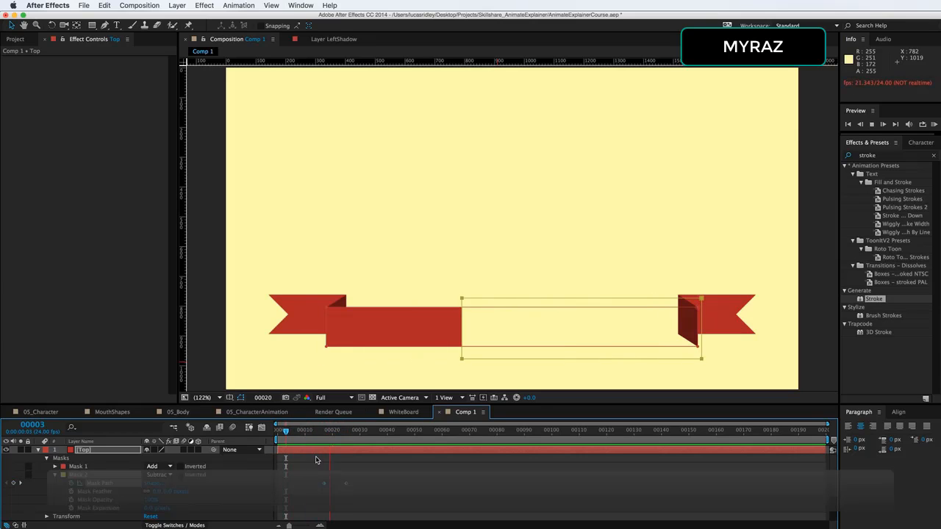
drag(342, 434, 243, 444)
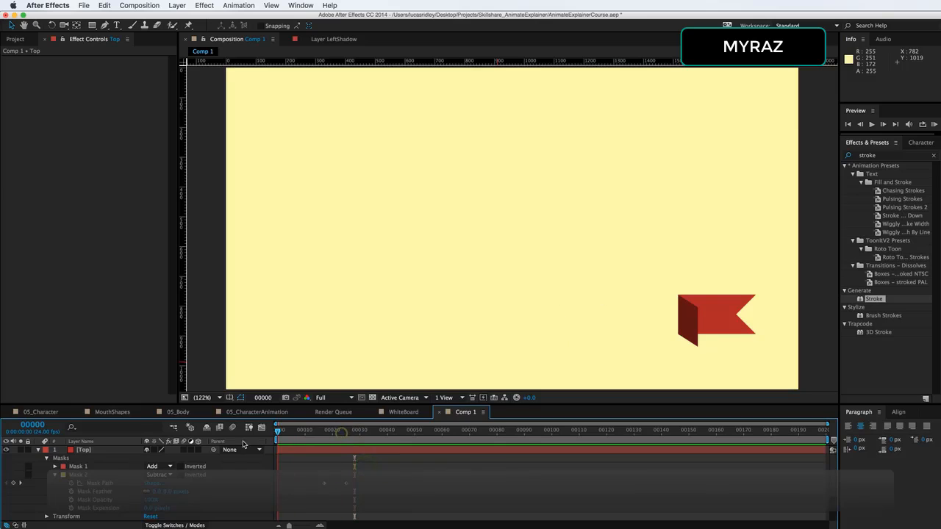
key(space)
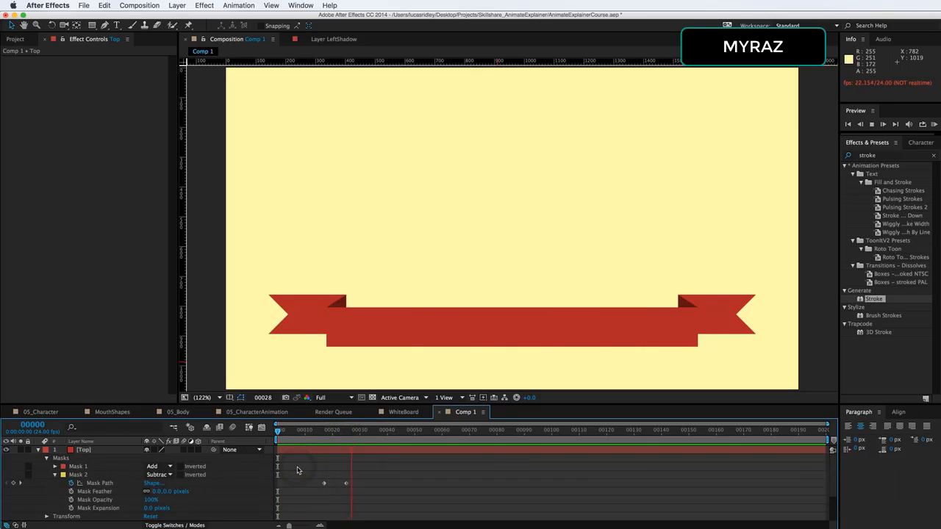
click(349, 487)
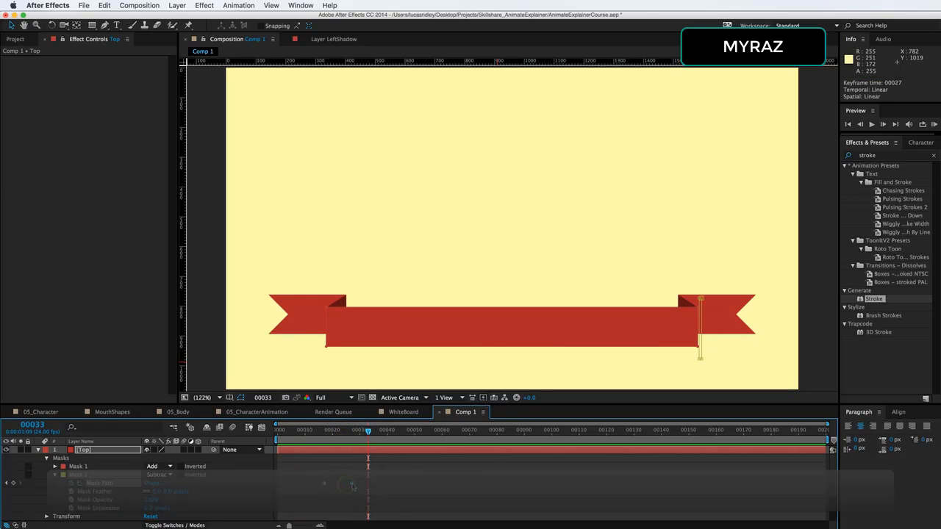
key(space)
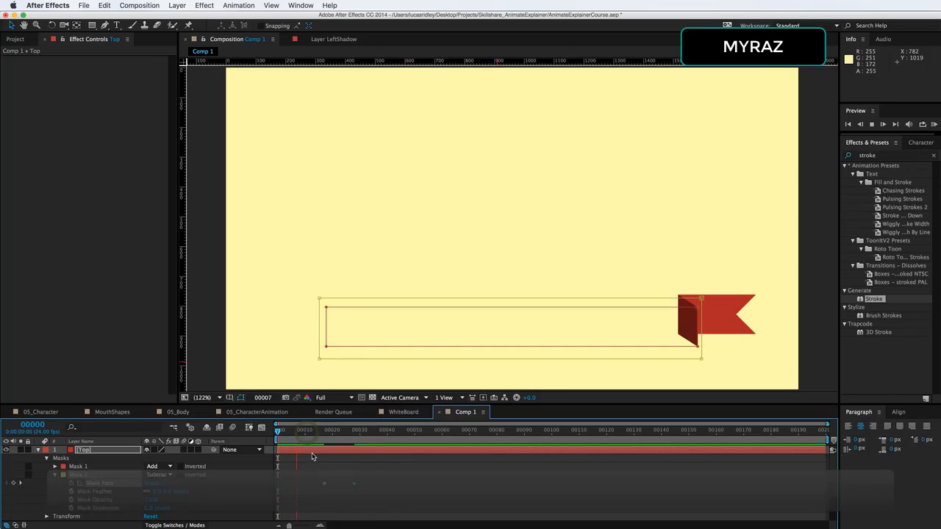
key(space)
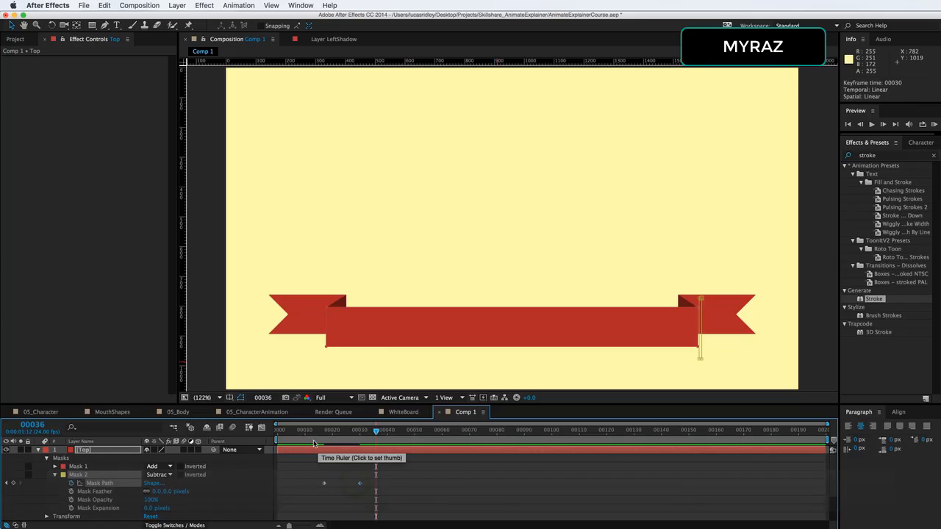
key(space)
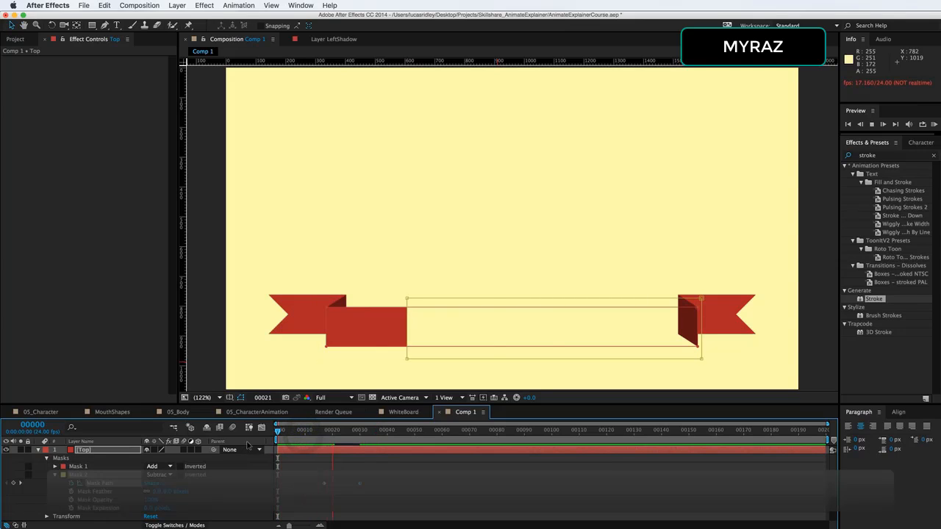
key(space)
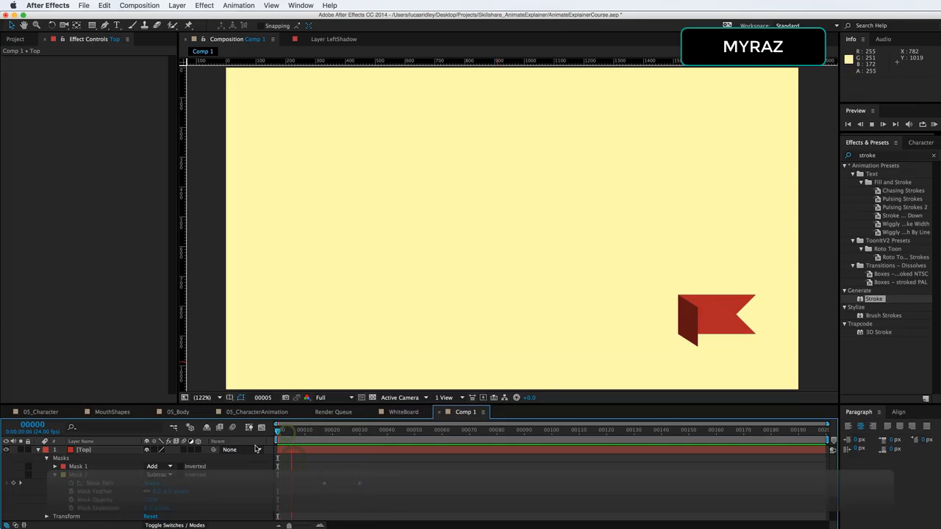
key(space)
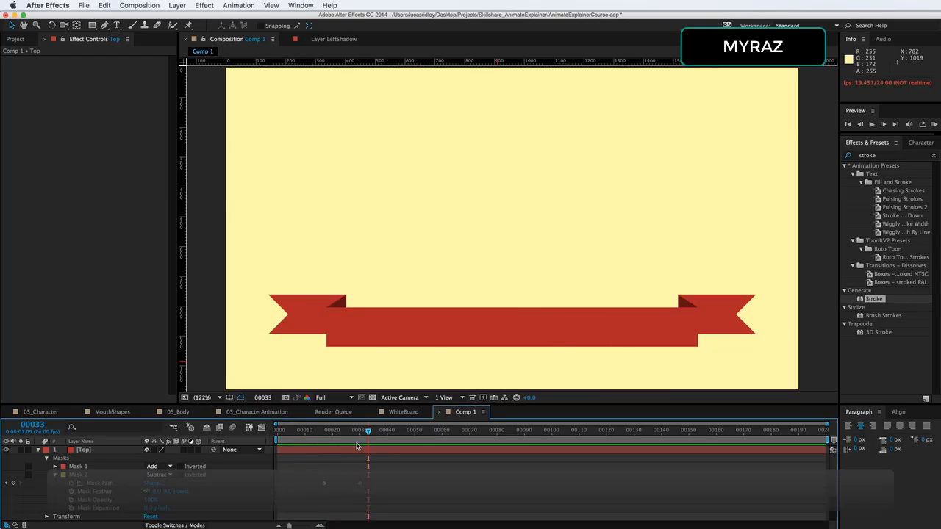
Draw a second rectangle mask on the RightShadow layer and enable keyframing on its Mask Path
click(39, 451)
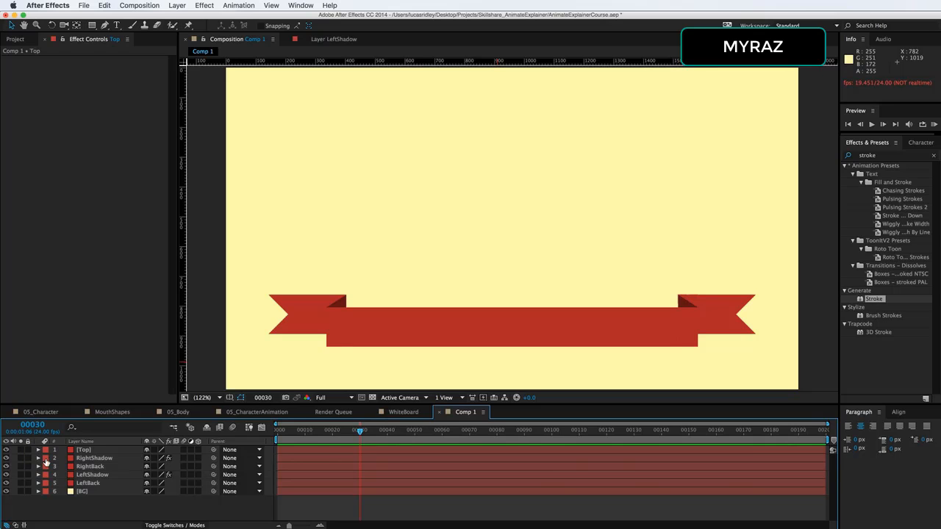
click(94, 458)
key(m)
click(93, 25)
mouse_move(671, 289)
mouse_down()
mouse_move(703, 352)
mouse_move(676, 321)
mouse_up()
click(55, 492)
click(71, 500)
Two frames later, set RightShadow's Mask 2 keyframe and change the mask's mode
key(super+Right)
key(super+Right)
key(v)
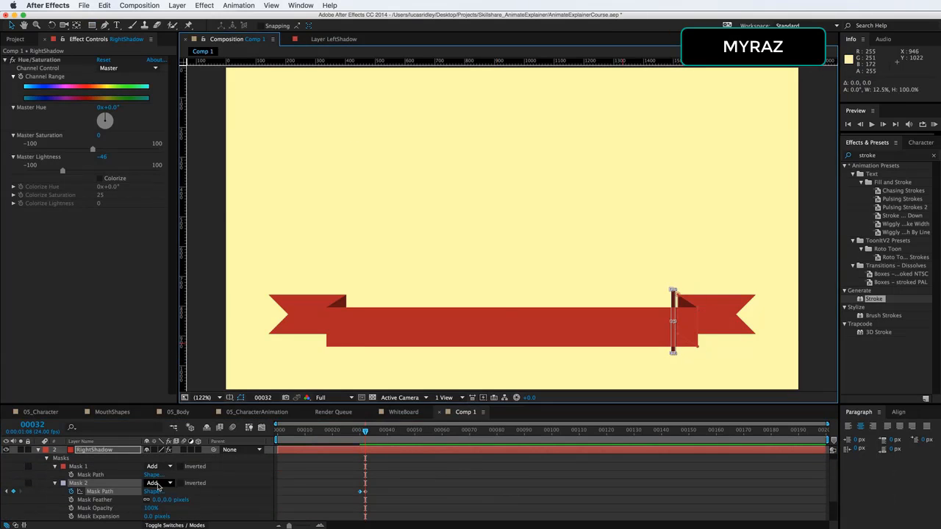
click(158, 484)
click(159, 497)
Draw a rectangle mask over the RightBack tail and enable keyframing on its Mask Path
click(55, 483)
click(39, 458)
click(90, 466)
key(m)
drag(763, 348, 672, 282)
click(56, 501)
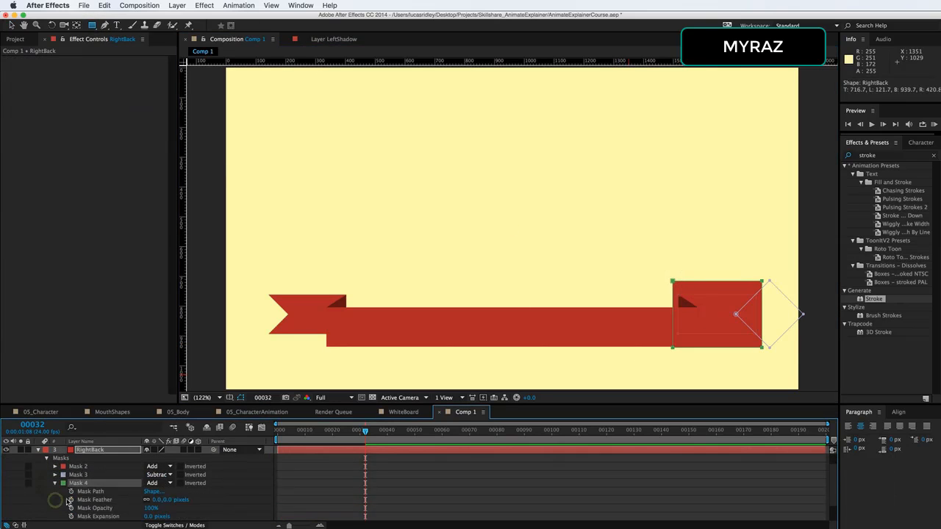
click(71, 492)
Set RightBack's Mask 4 mode to Intersect and move its keyframe later to about frame 40
key(v)
click(158, 483)
click(160, 501)
drag(365, 492, 386, 492)
At frame 32, shrink RightBack's Mask 4 to a sliver at its left edge and apply Easy Ease to the keyframes
double_click(762, 281)
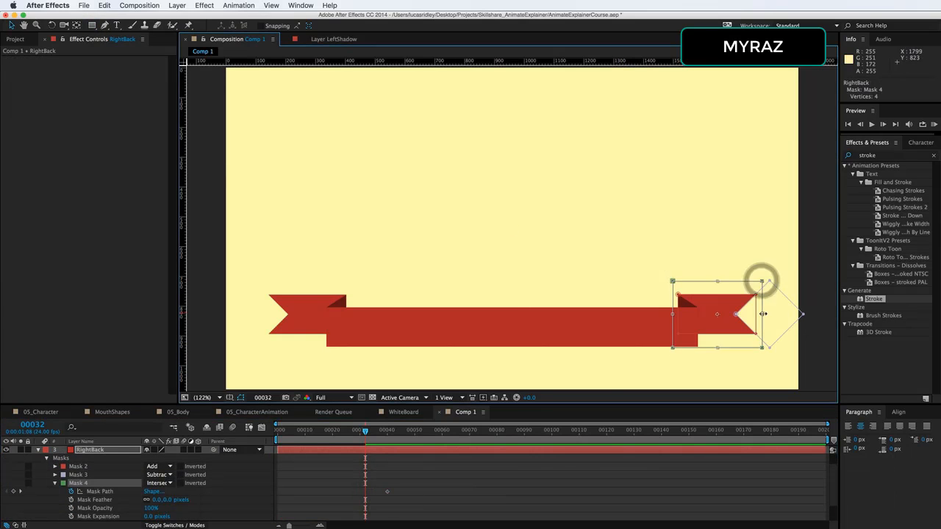
drag(764, 314, 675, 314)
drag(431, 505, 379, 475)
key(F9)
Scrub and play the timeline to review the right tail reveal animation
drag(342, 433, 276, 433)
key(space)
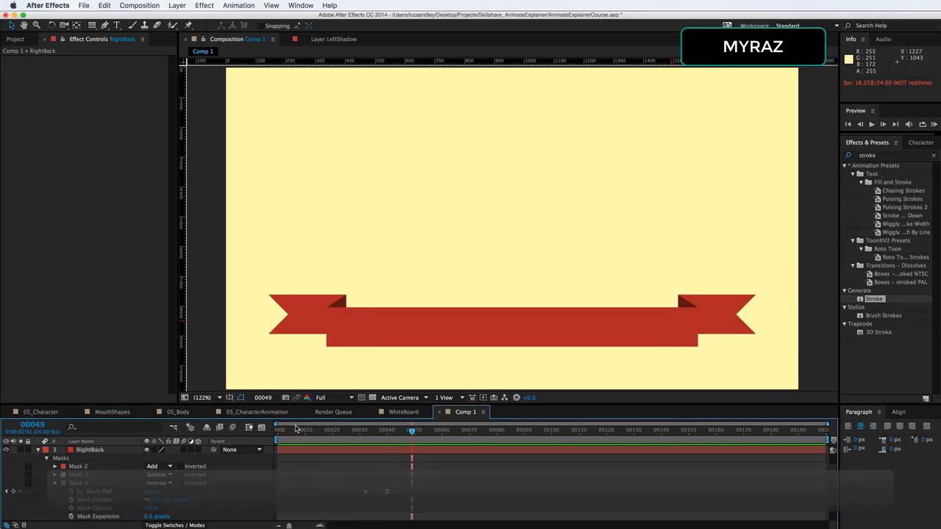
drag(298, 431, 246, 444)
key(space)
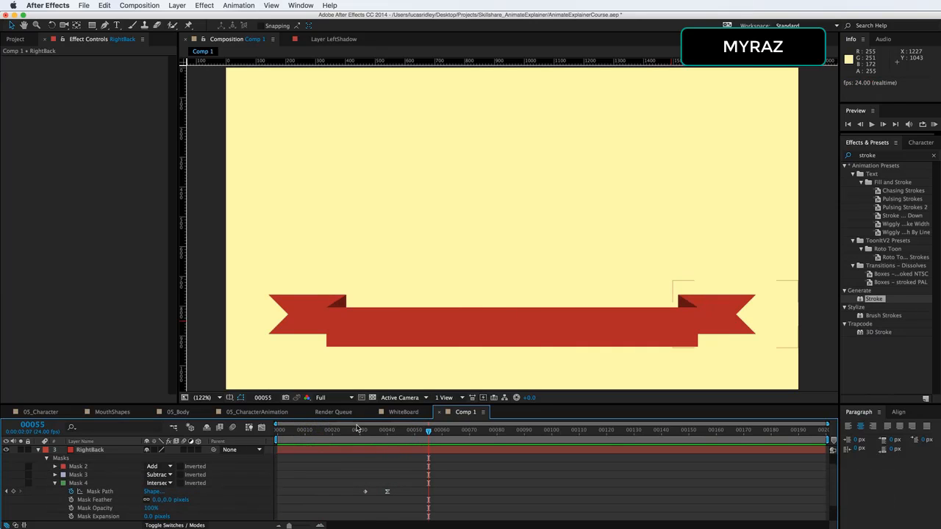
key(space)
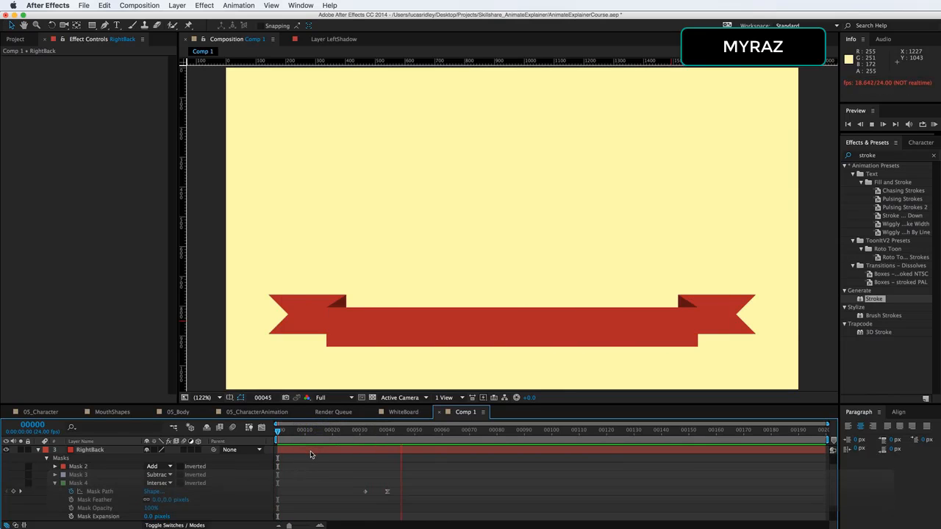
Create a new text layer reading Text and set its font to ChunkFive
click(40, 450)
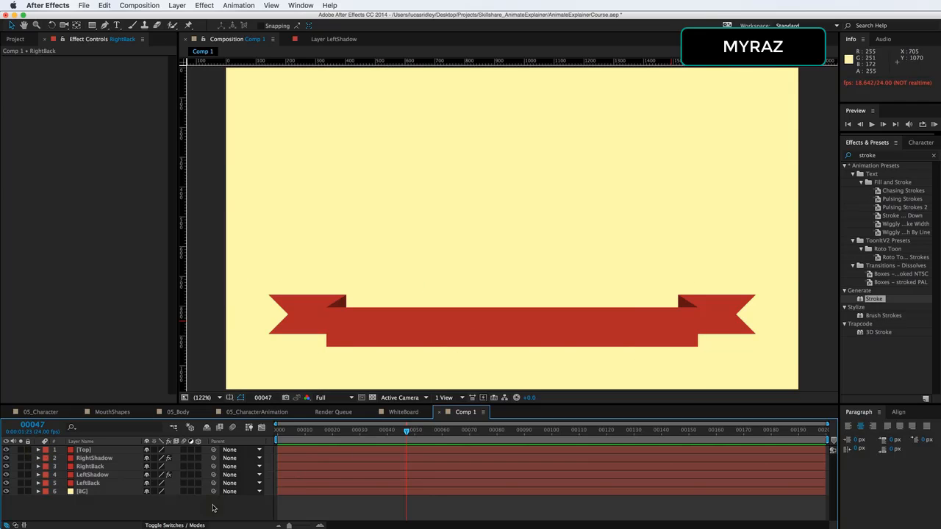
right_click(212, 508)
mouse_move(218, 507)
click(353, 522)
text(Text)
key(super+a)
click(873, 158)
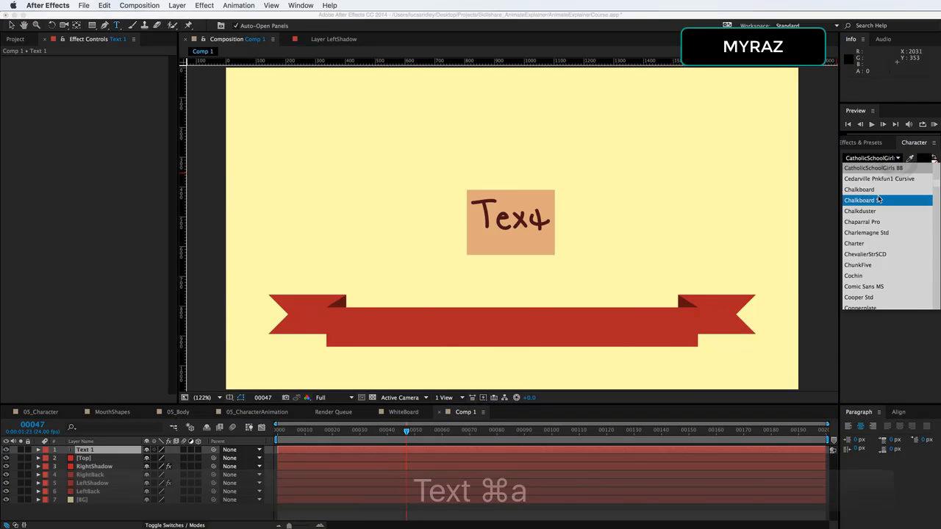
click(858, 265)
Move the text down onto the center of the ribbon band
drag(513, 166, 513, 273)
click(103, 509)
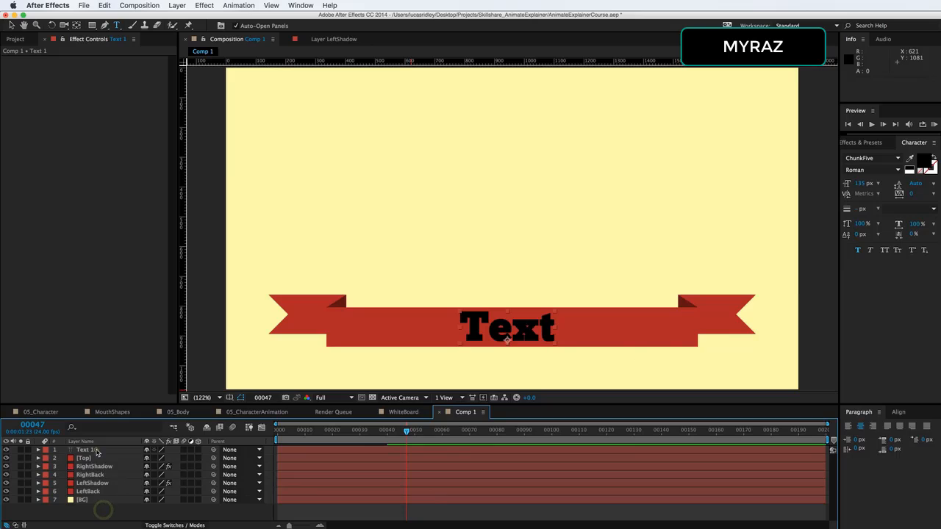
click(96, 450)
At frame 21, draw a rectangle mask around the text and enable keyframing on its Mask Path
click(97, 27)
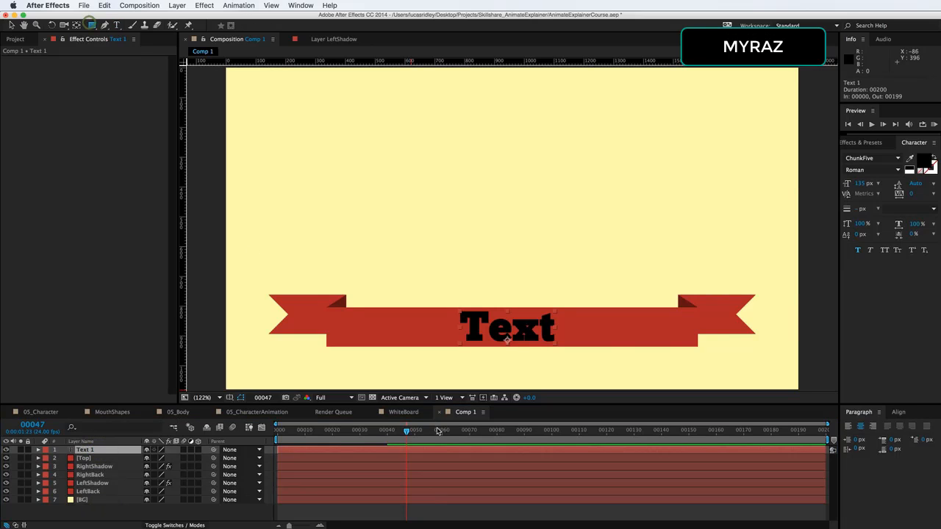
key(super+Left)
key(super+Left)
key(super+Left)
key(super+Left)
key(super+Left)
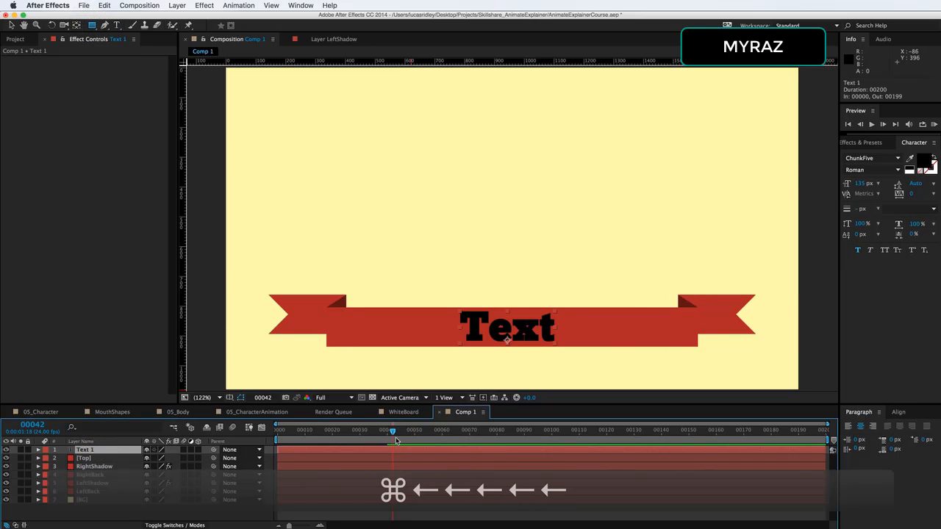
drag(380, 433, 337, 436)
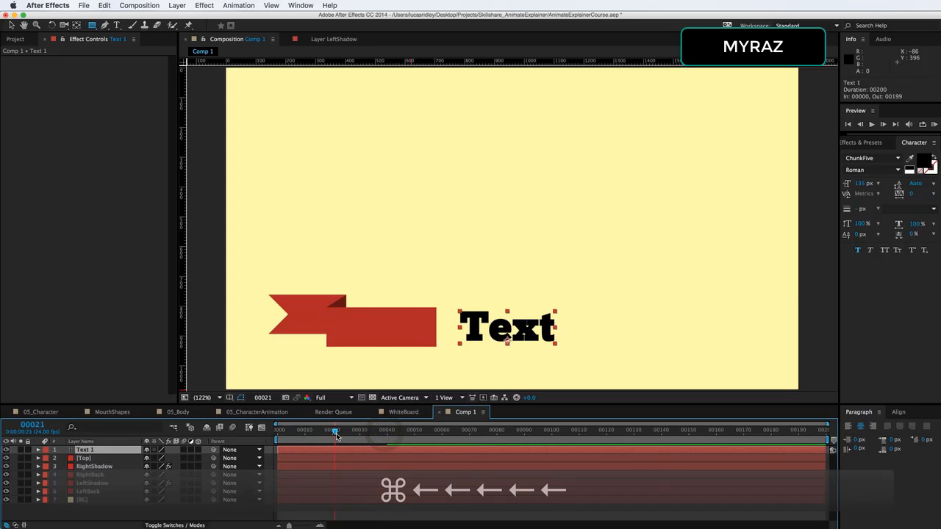
mouse_move(446, 300)
mouse_down()
mouse_move(466, 358)
mouse_move(467, 330)
mouse_move(557, 330)
mouse_up()
click(55, 475)
click(71, 483)
Animate the text mask to grow from a thin sliver at the text's left edge to full width by frame 25
key(super+Right)
key(super+Right)
key(super+Right)
key(super+Right)
key(v)
double_click(464, 357)
key(super+Left)
drag(349, 484, 346, 484)
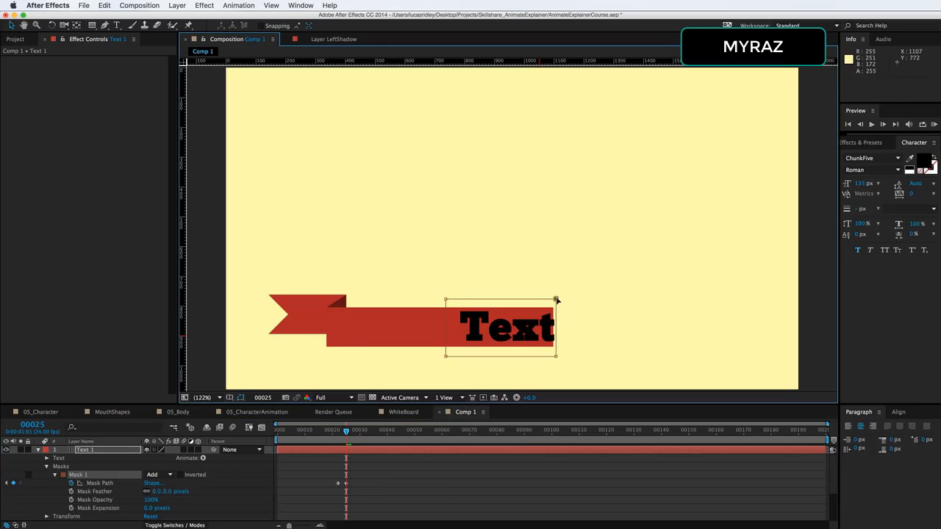
double_click(557, 299)
drag(557, 329, 554, 332)
Trim the text layer so it starts at frame 22
drag(346, 431, 335, 434)
key(alt+bracketright)
key(super+z)
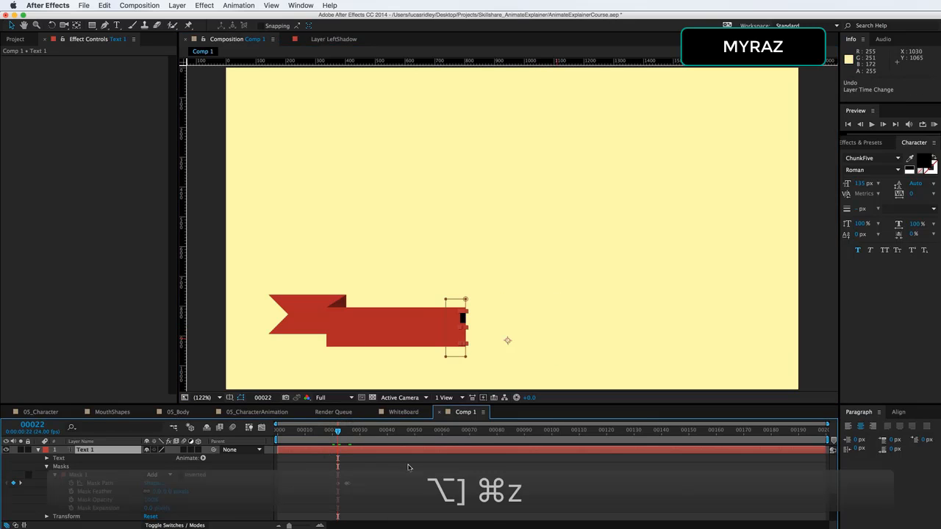
key(alt+bracketleft)
Play the animation and jump to the text mask's keyframe to review the text reveal
key(space)
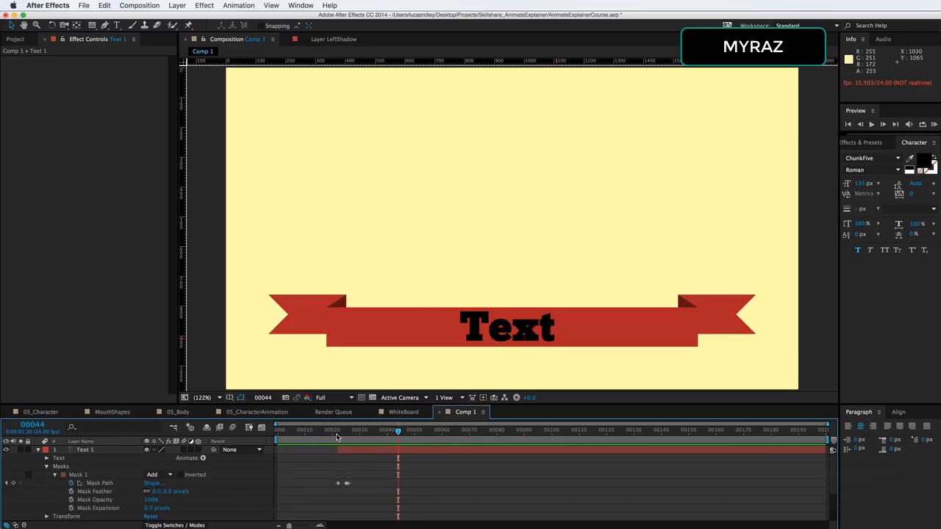
key(space)
key(k)
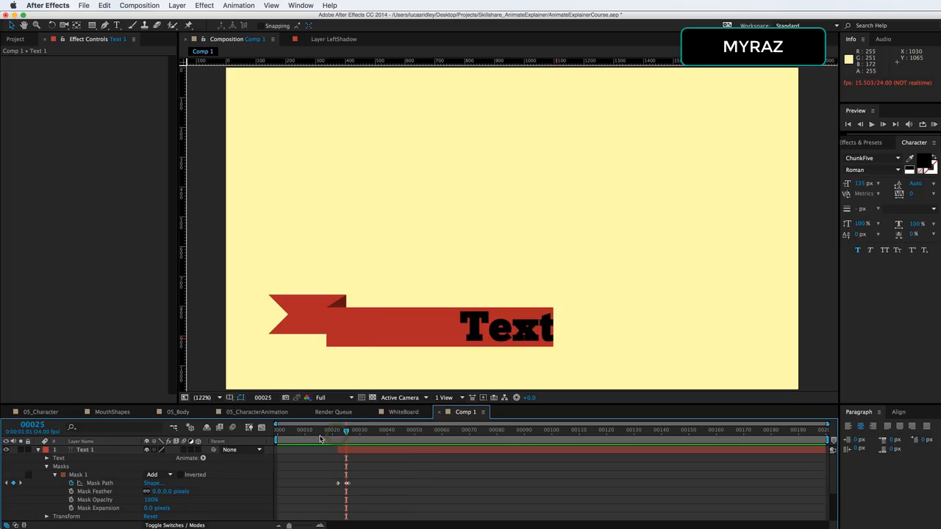
Add a new Null Object layer to the composition
click(38, 450)
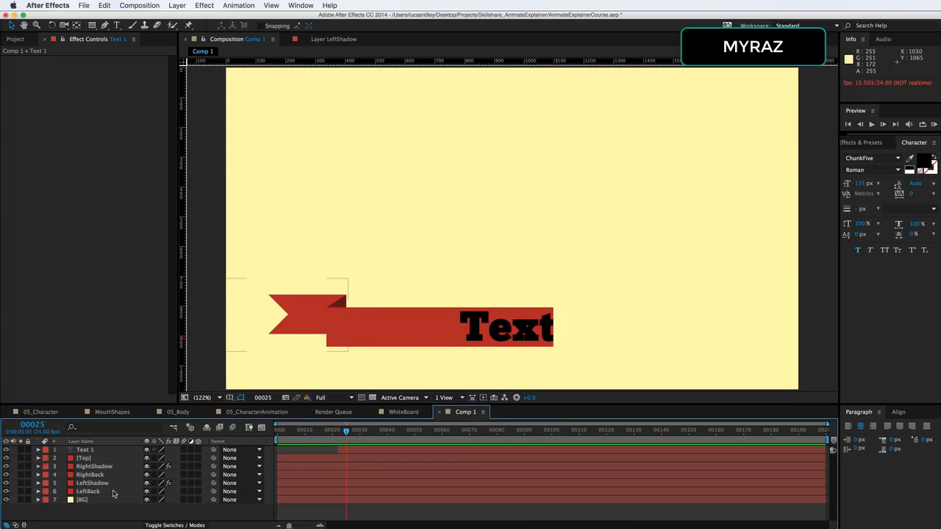
right_click(200, 313)
mouse_move(243, 316)
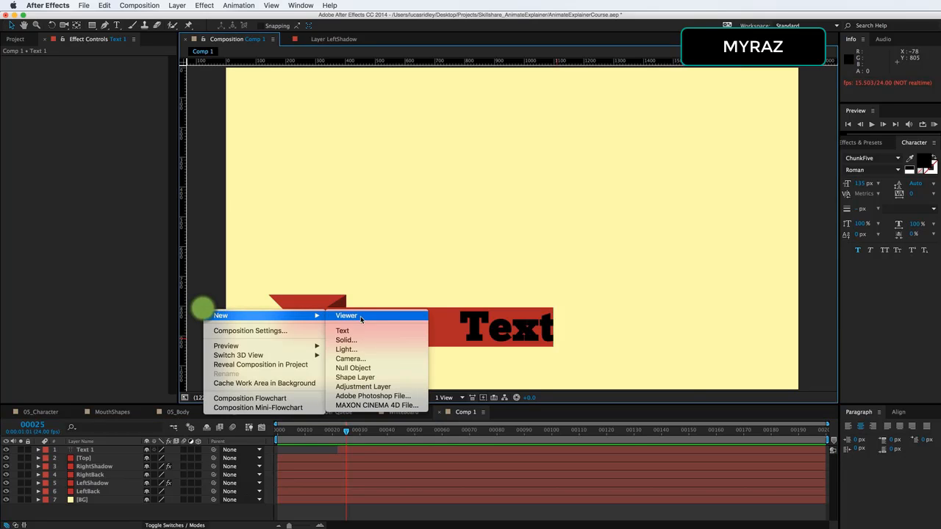
click(378, 367)
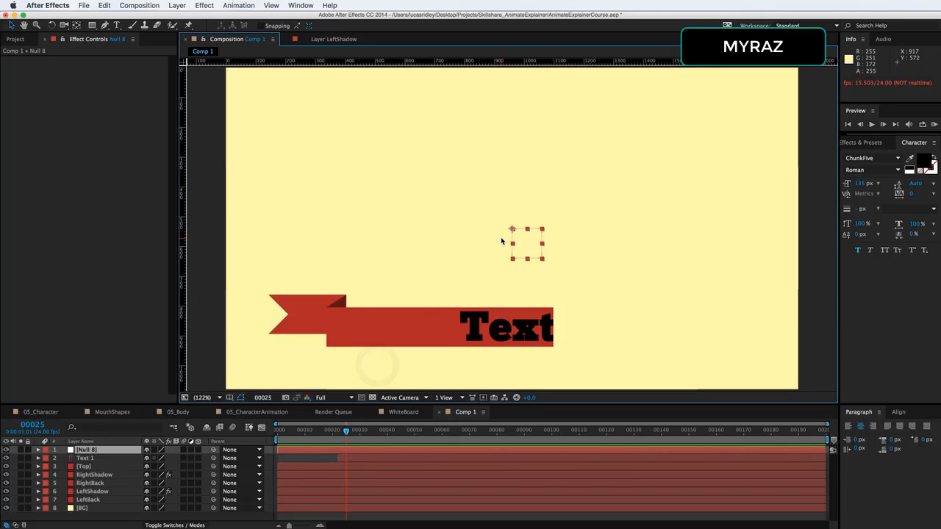
Move the null to the text's right end and rename it RibbonNull
drag(513, 232, 525, 344)
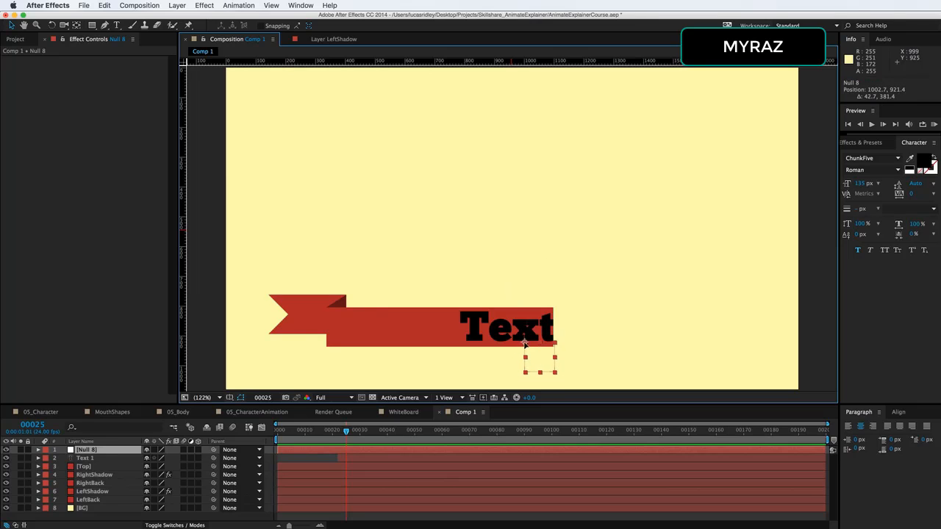
click(122, 456)
text(RibbonNull)
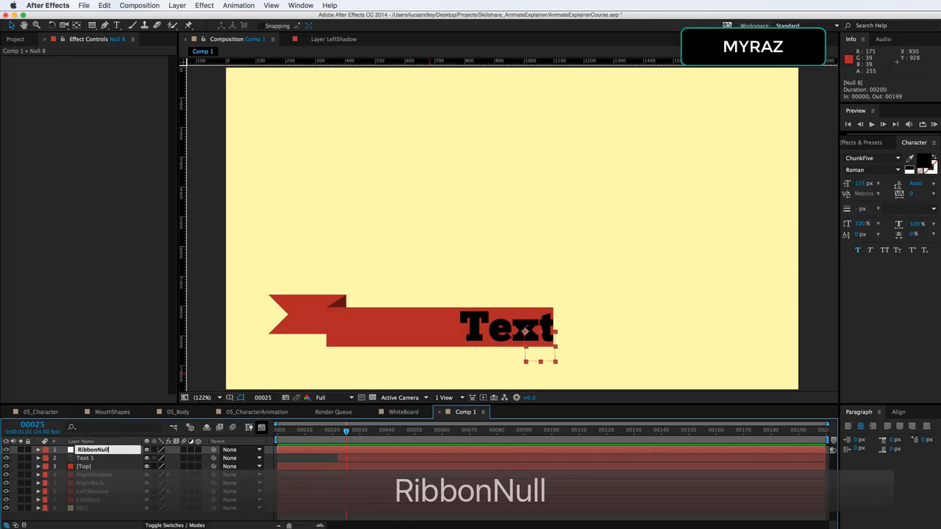
key(Return)
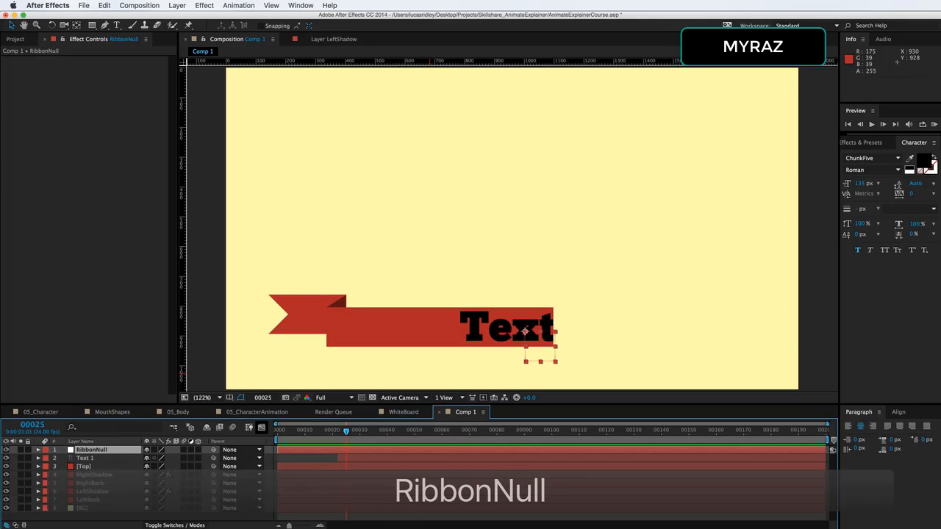
Set the RibbonNull layer's label colour to Yellow
click(45, 452)
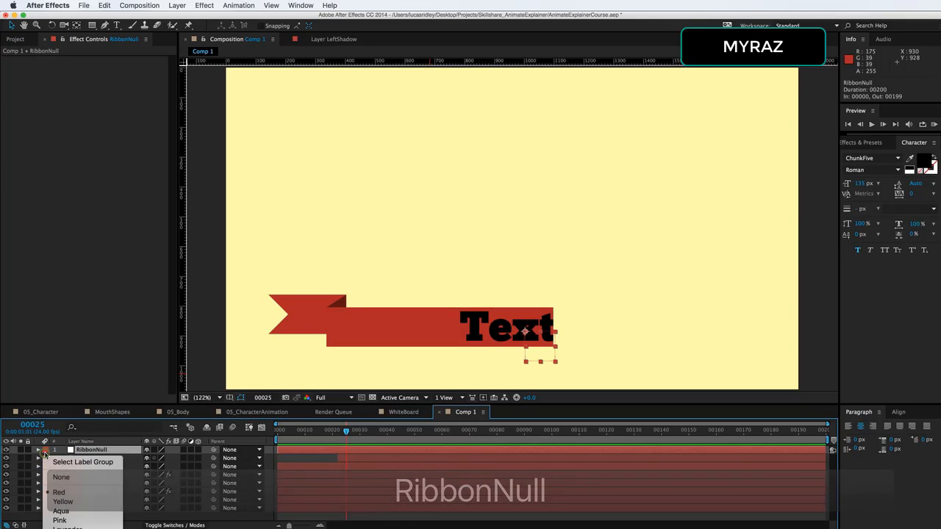
click(87, 505)
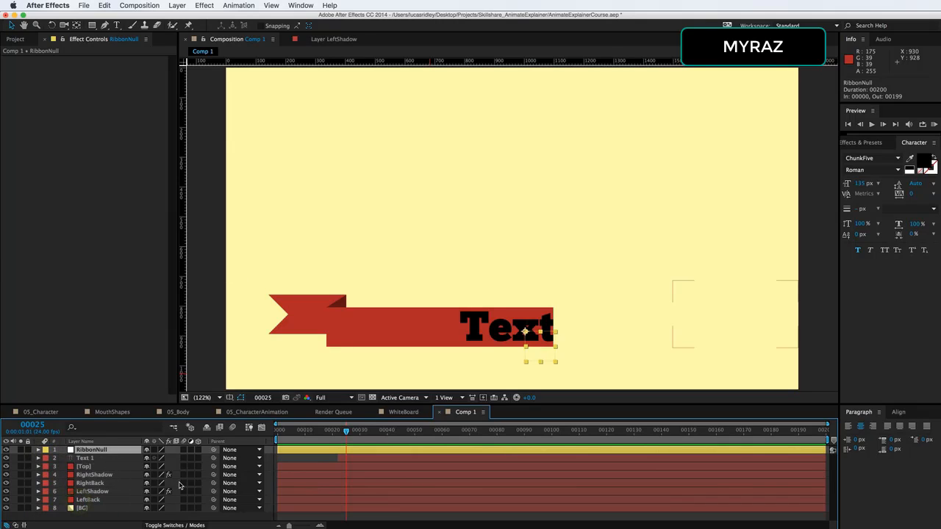
Parent the layers Text 1 through LeftBack to RibbonNull
click(116, 459)
shift+click(112, 501)
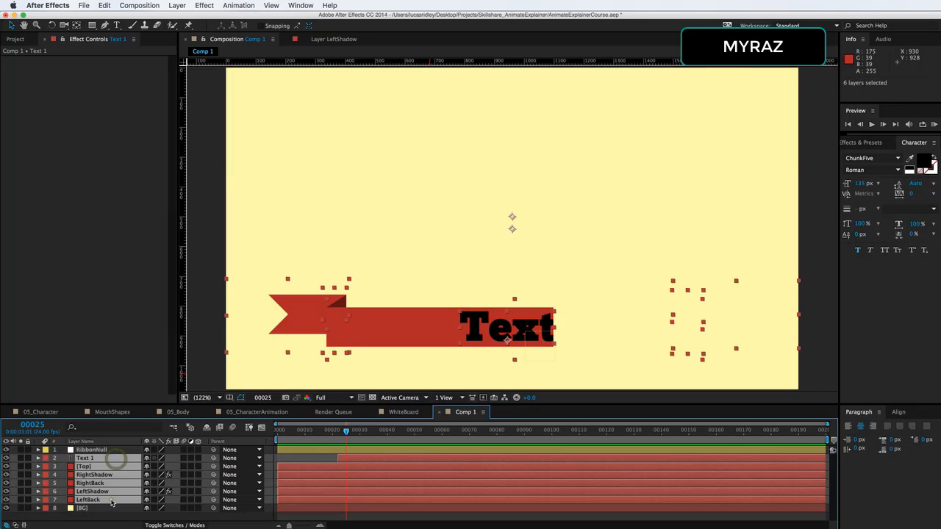
drag(193, 463, 96, 450)
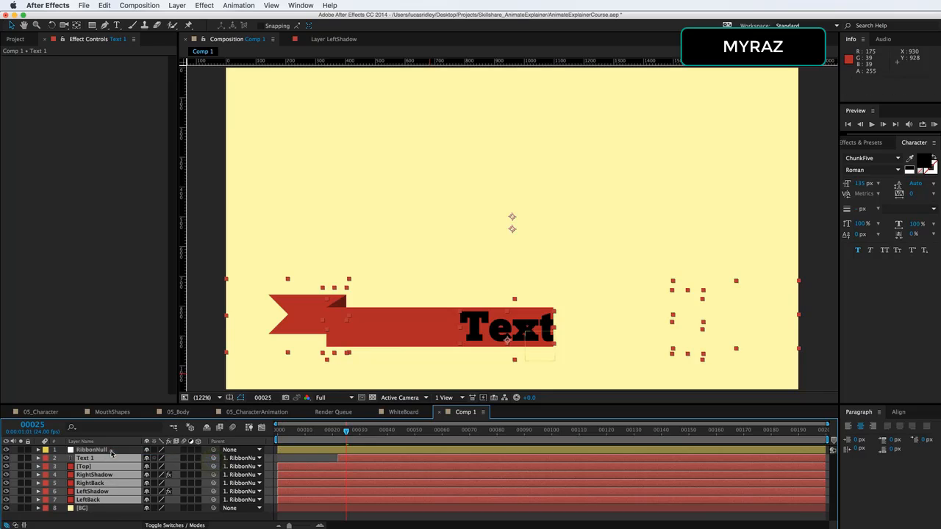
Move RibbonNull in the viewer to test the parenting, then undo the move
click(106, 450)
drag(525, 332, 545, 269)
key(super+z)
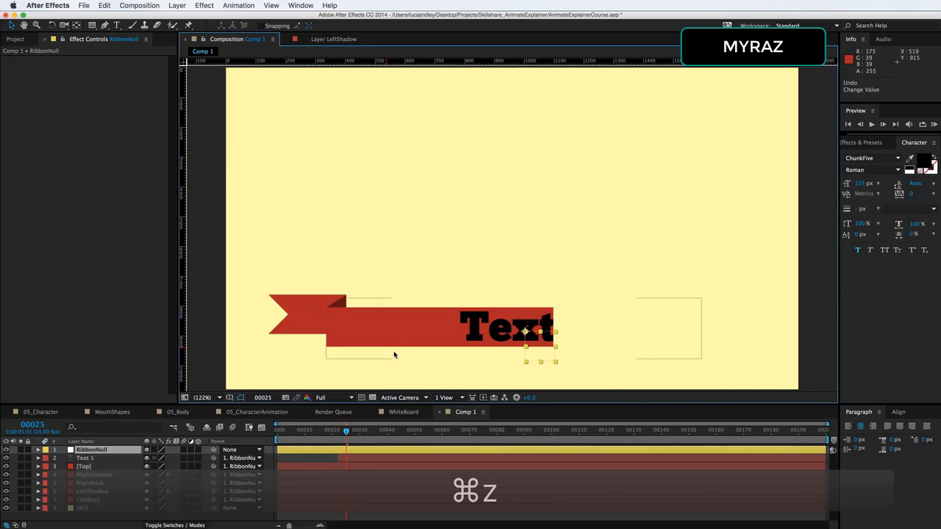
Scrub the timeline and play the animation from the start to review the ribbon
shift+click(94, 502)
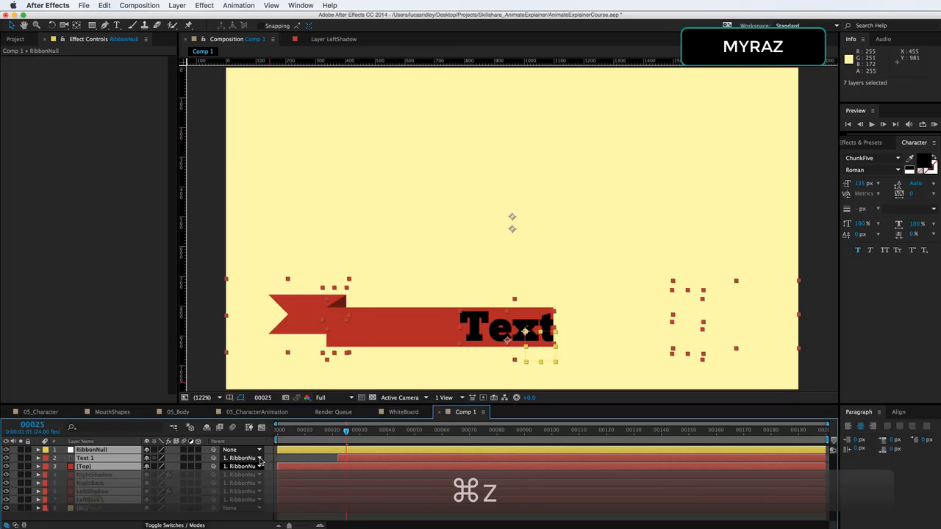
click(310, 457)
drag(348, 433, 391, 431)
key(space)
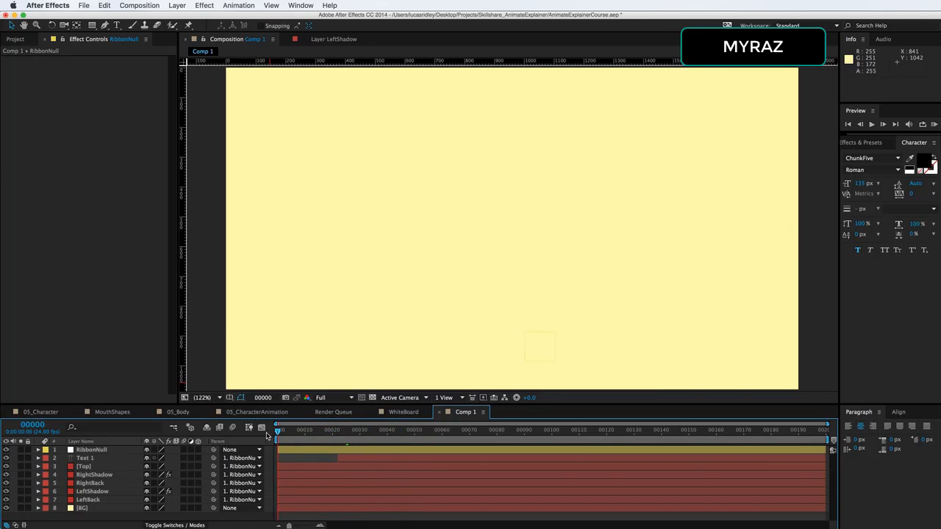